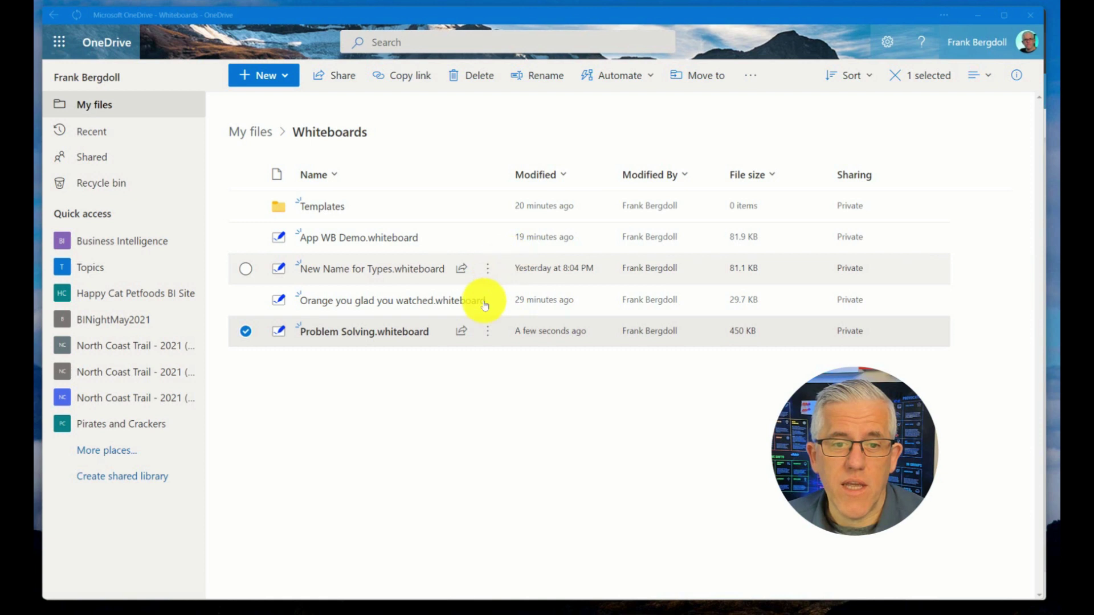
Step: Show the more-actions menu for New Name for Types.whiteboard and reveal its Automate submenu
left_click(485, 272)
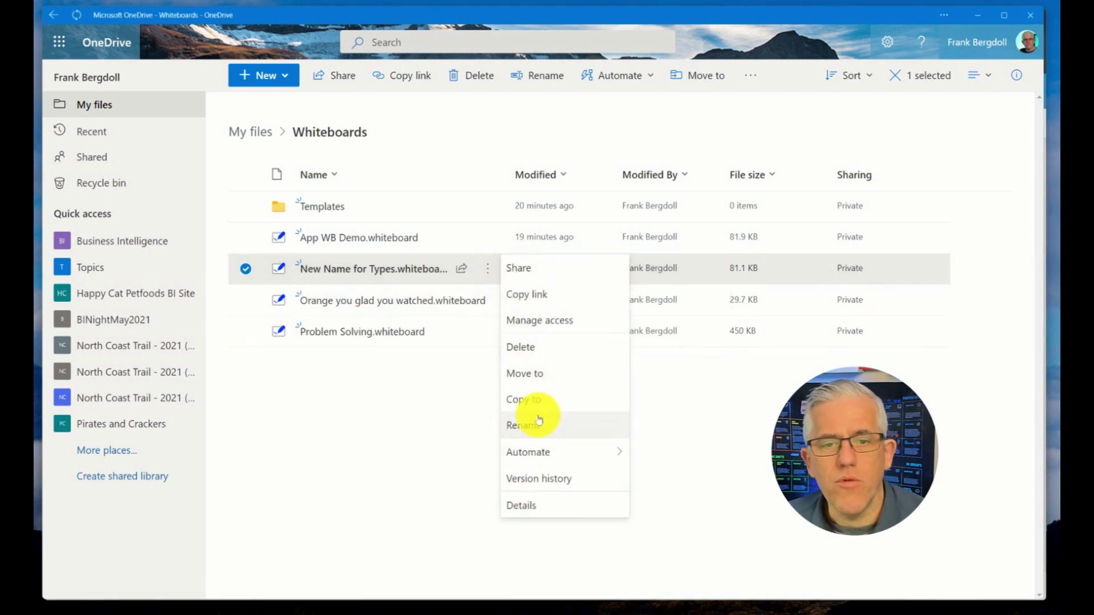
mouse_move(550, 453)
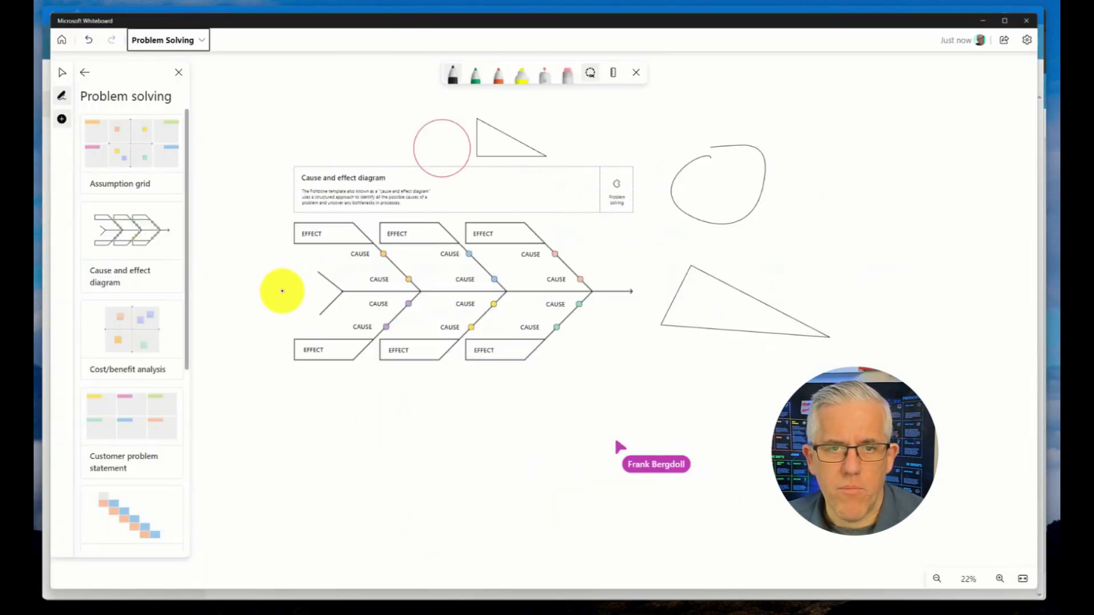
Step: Open the board last edited Monday 10:52 AM from Home and rename it 'Old Whiteboard'
left_click(61, 40)
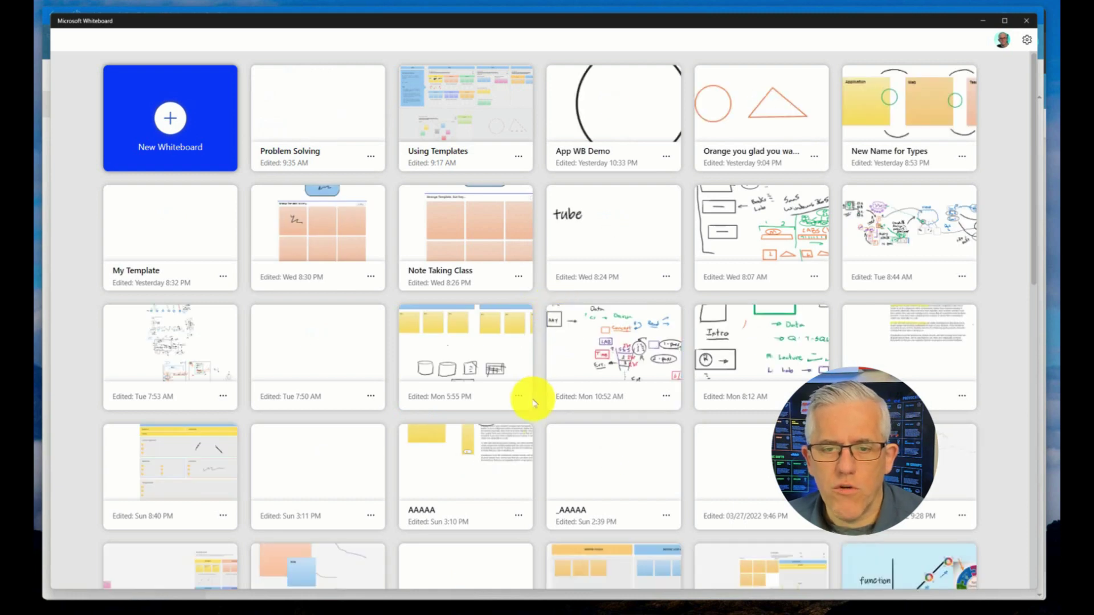
left_click(598, 347)
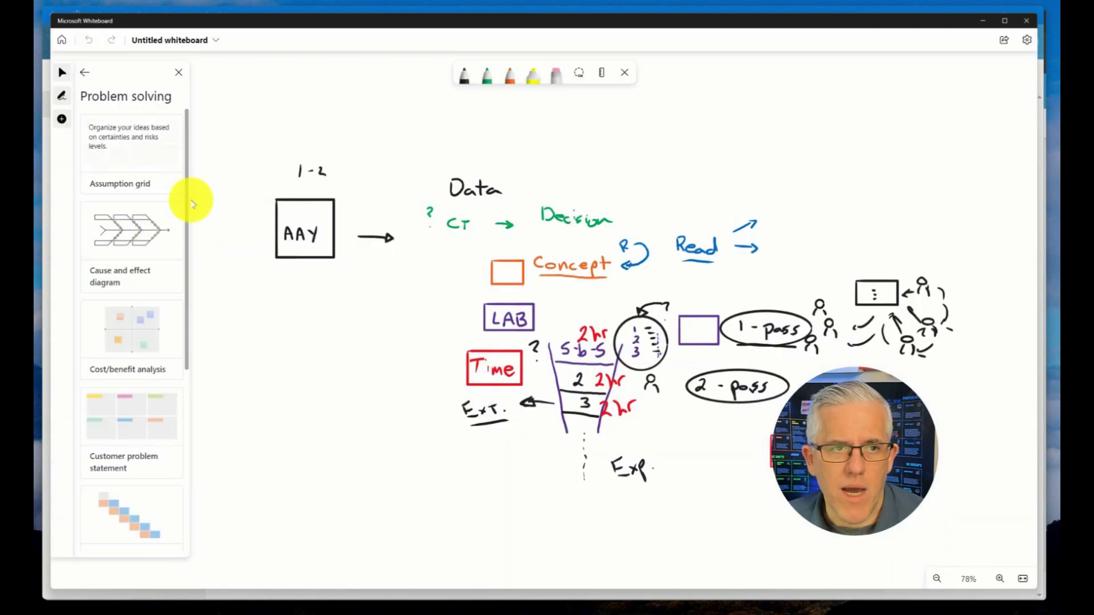
left_click(171, 40)
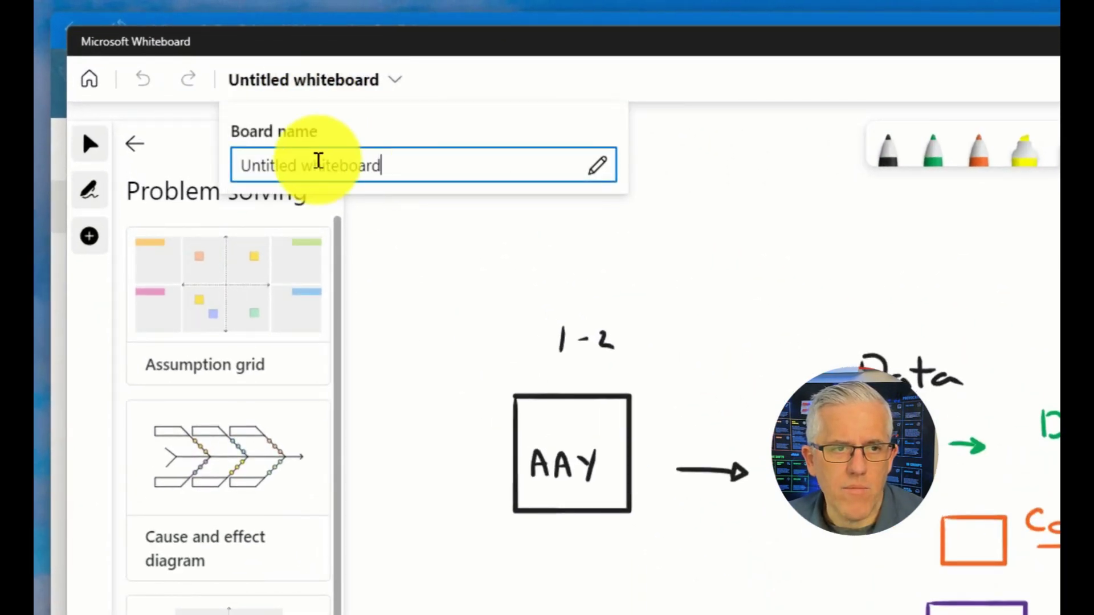
key("ctrl+a")
type("O")
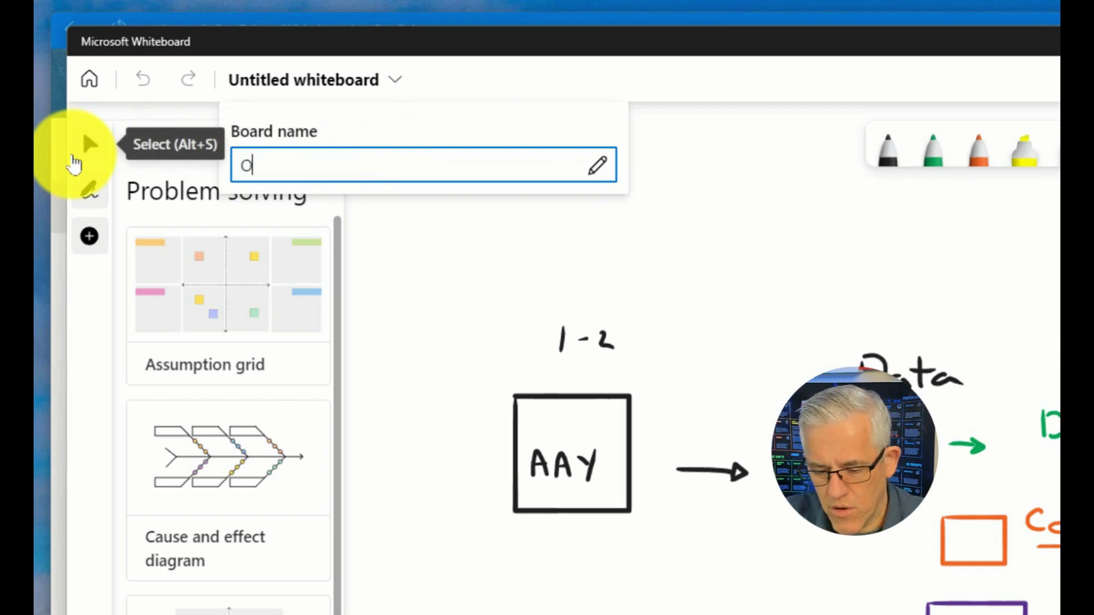
type("ld Whiteboard")
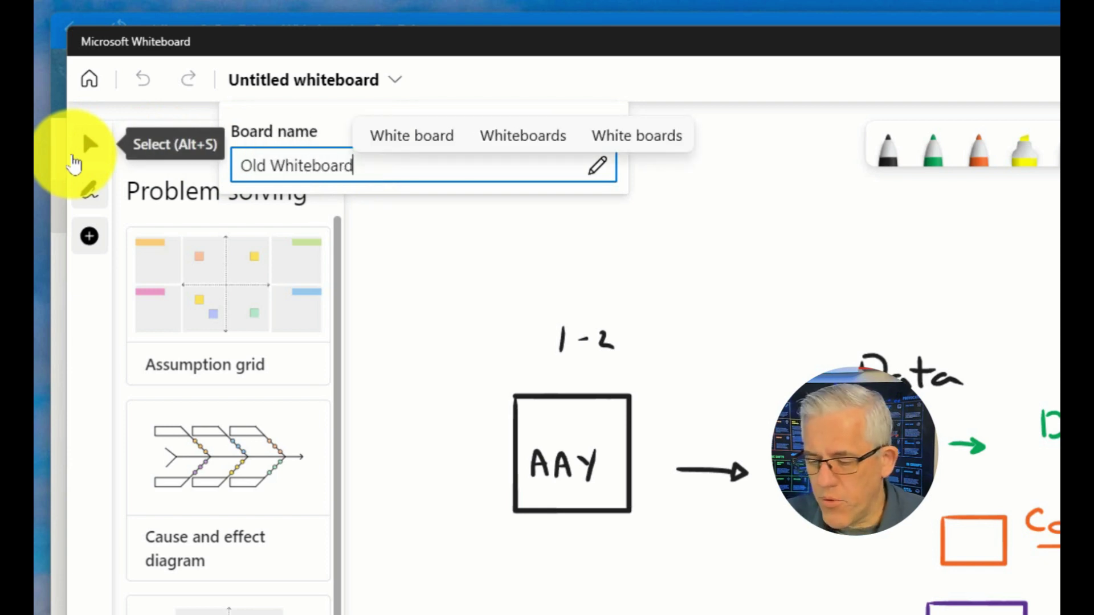
key("Return")
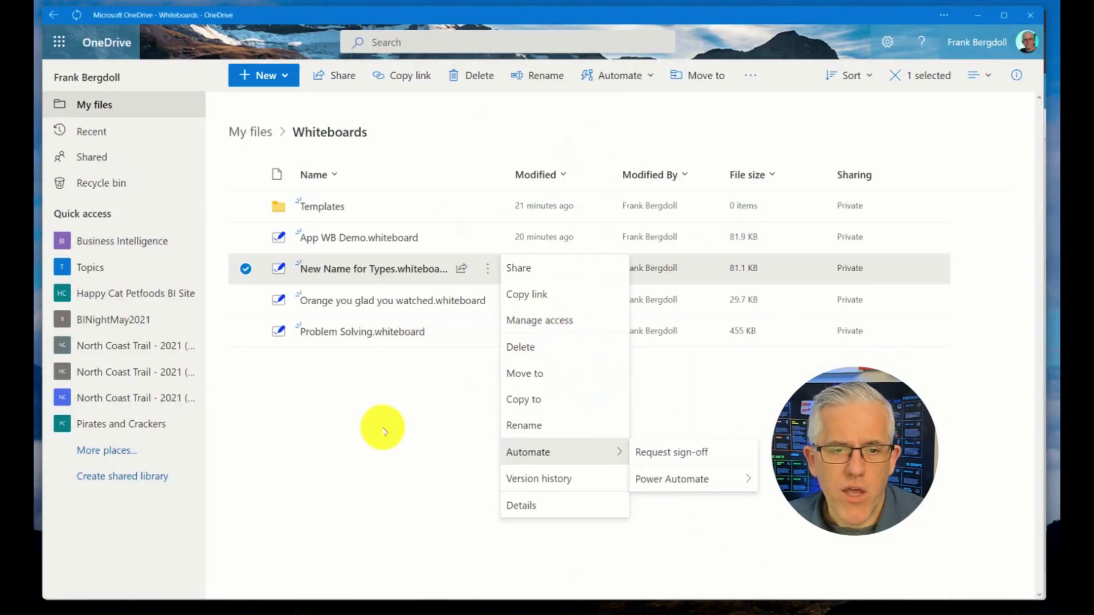
Step: Dismiss the file actions list and reload the OneDrive Whiteboards folder listing
left_click(378, 427)
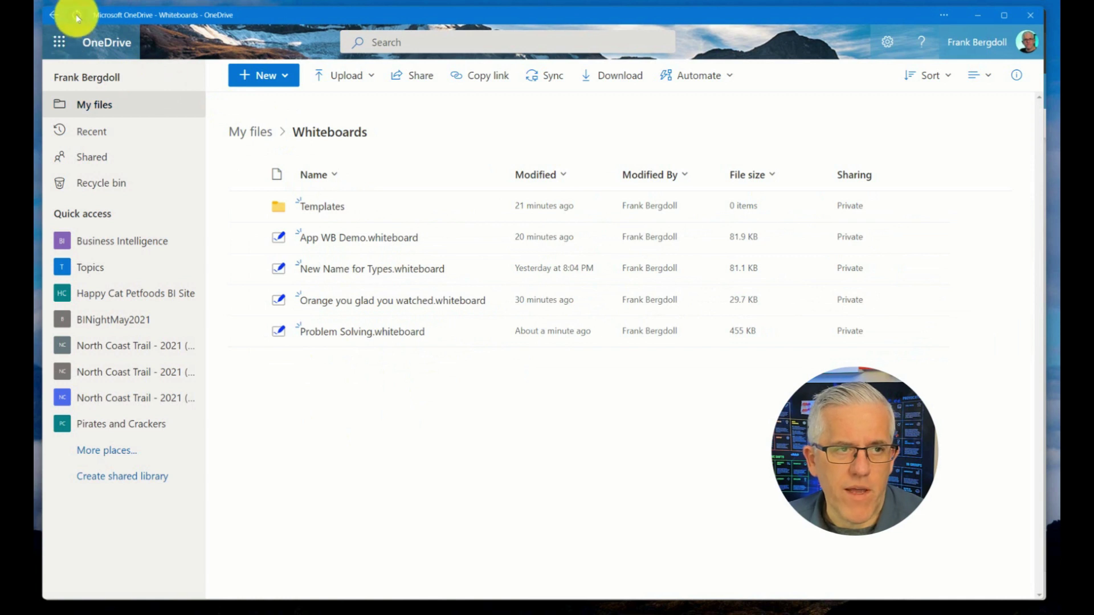
left_click(57, 19)
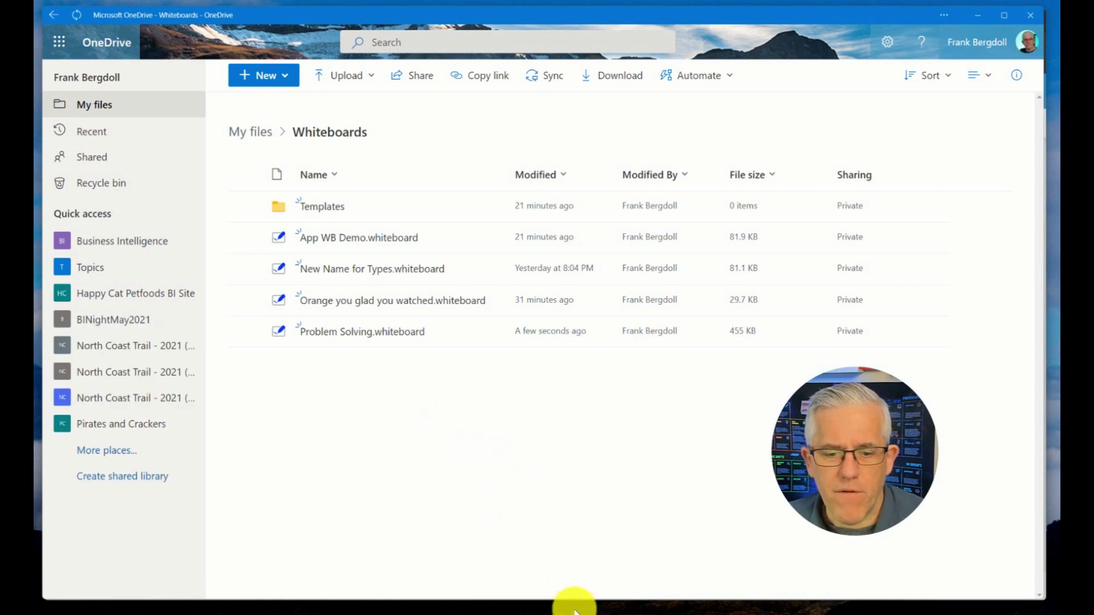
Step: Start a new whiteboard and place the House retrospective template on it
left_click(385, 613)
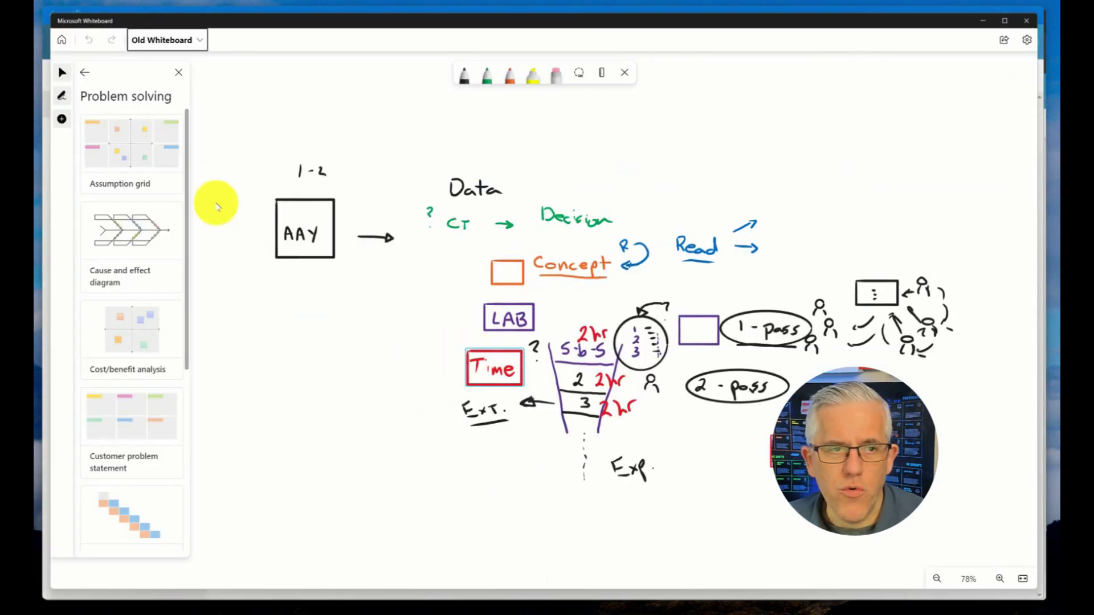
left_click(62, 43)
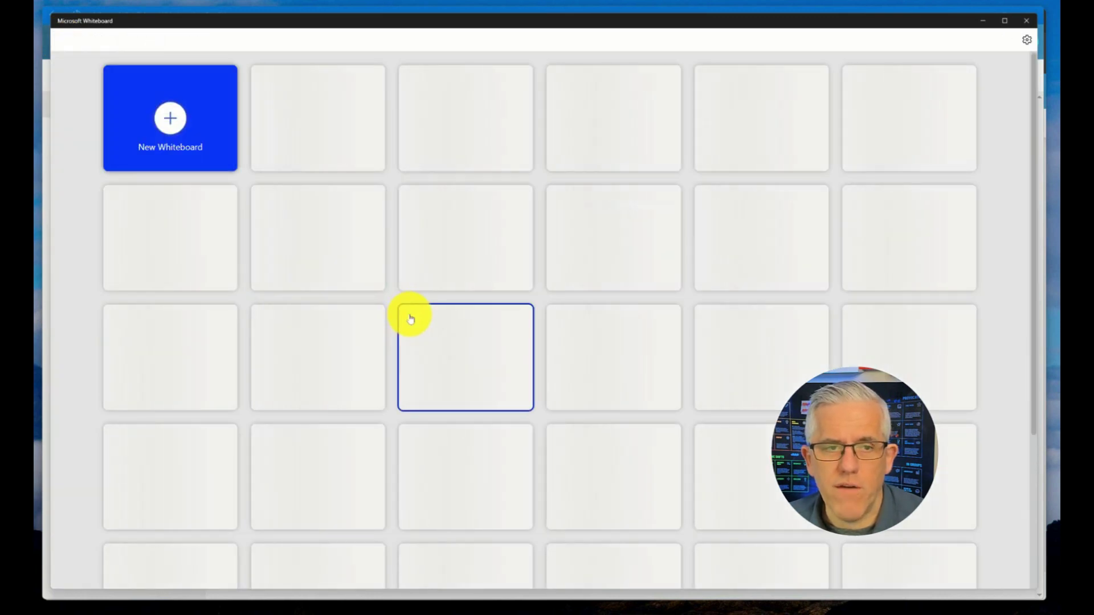
left_click(171, 118)
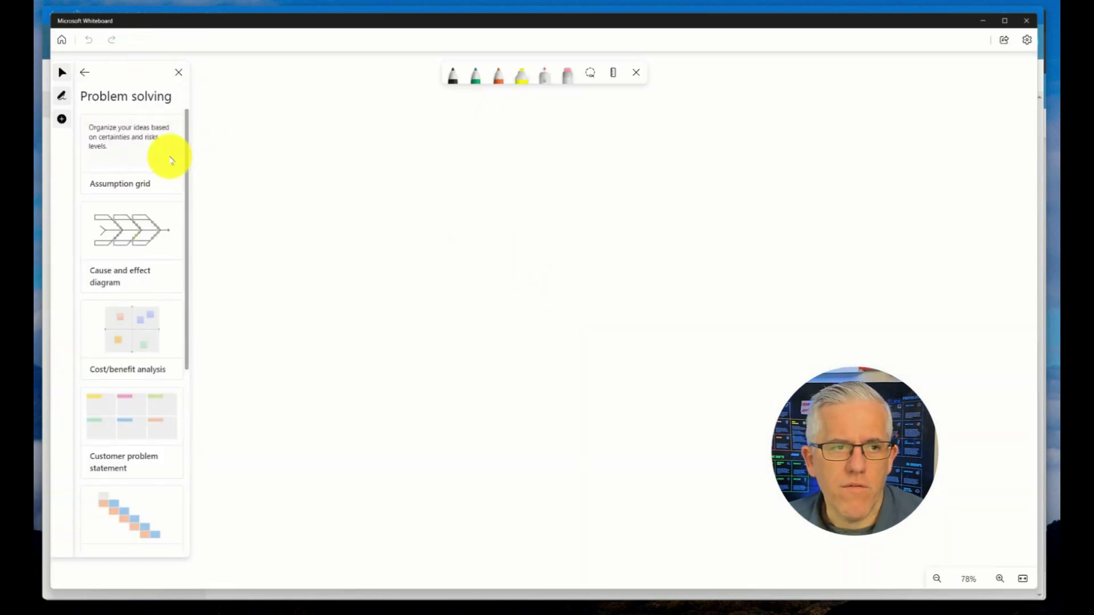
left_click(84, 73)
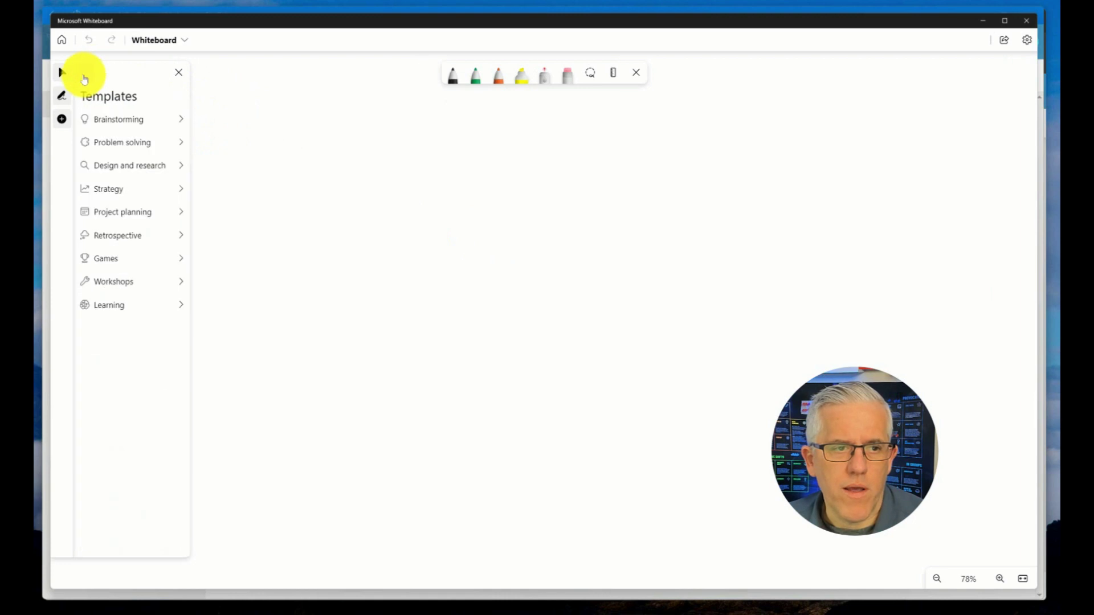
left_click(117, 236)
left_click(169, 244)
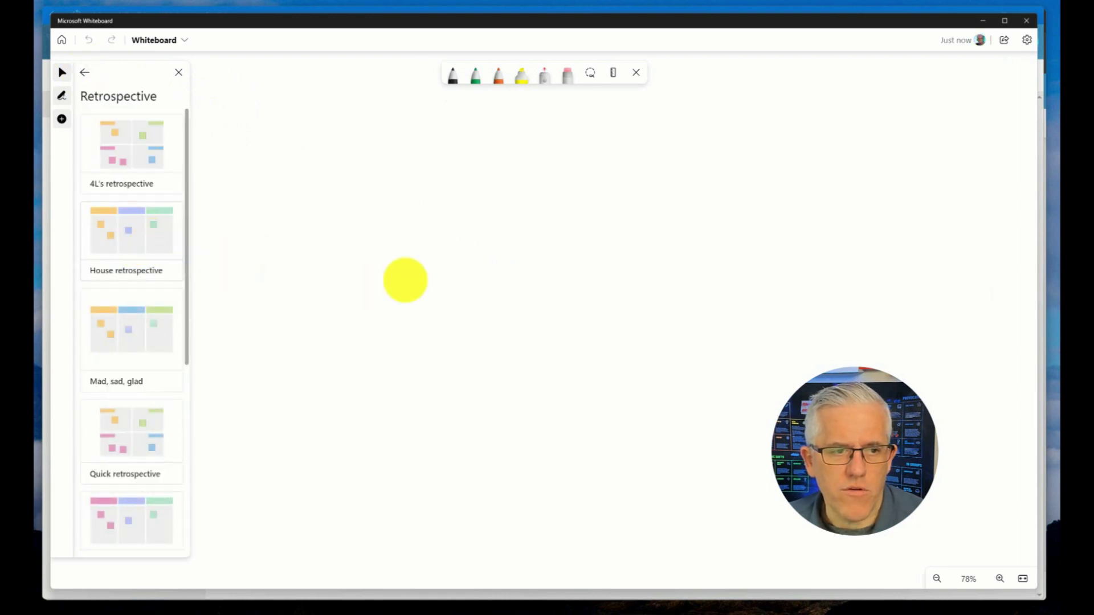
left_click(597, 288)
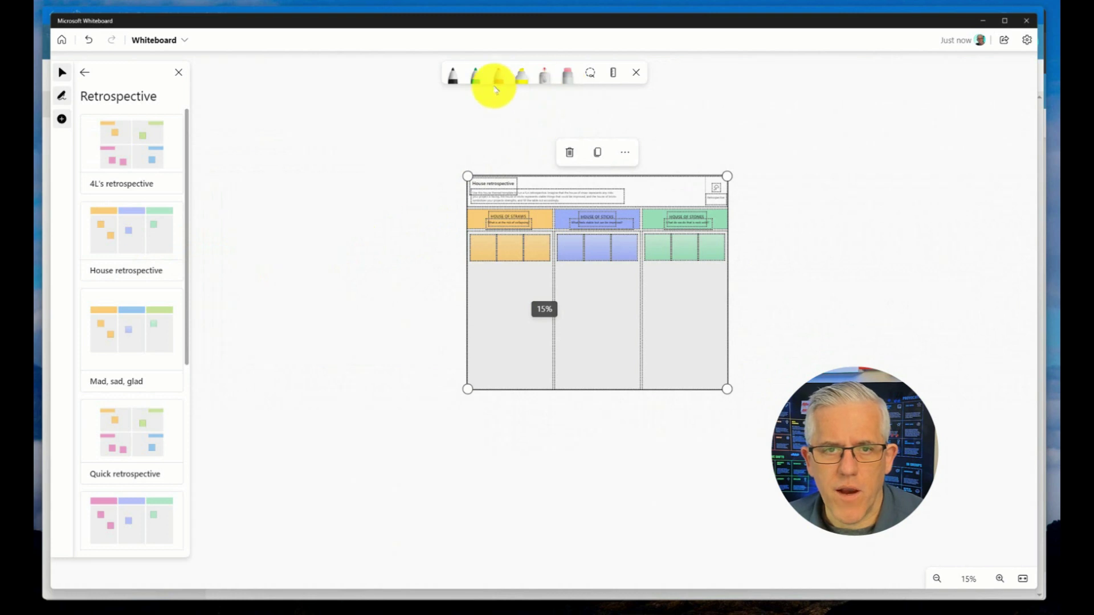
Step: Draw a circle above the template and rename the board 'Save this Whiteboard'
mouse_move(452, 115)
left_mouse_down()
mouse_move(425, 171)
mouse_move(455, 117)
left_mouse_up()
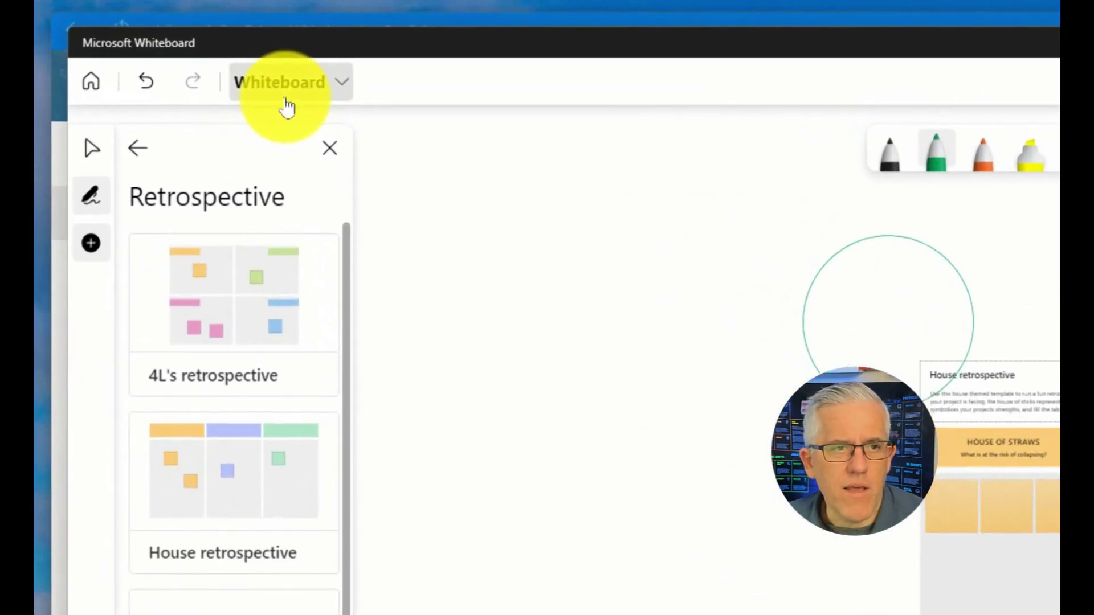
left_click(211, 66)
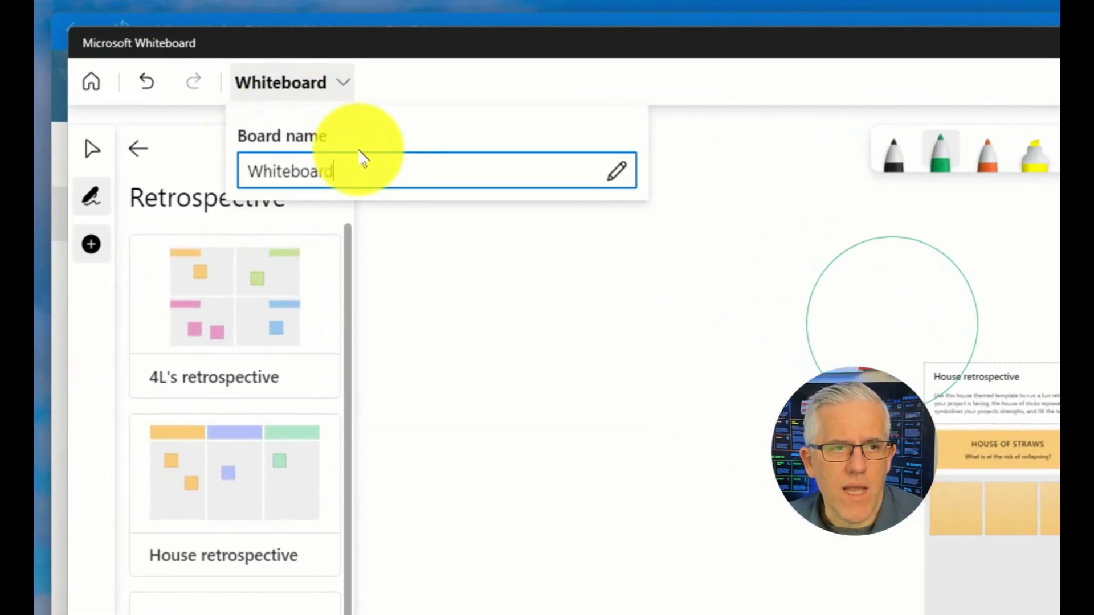
left_click_drag(266, 114, 136, 121)
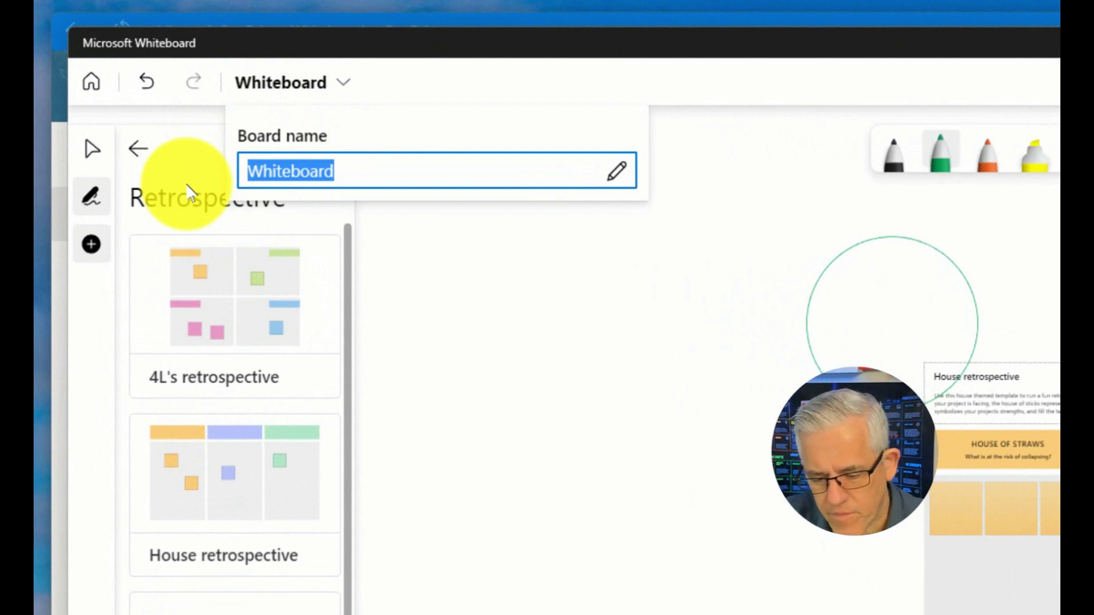
type("Save this ")
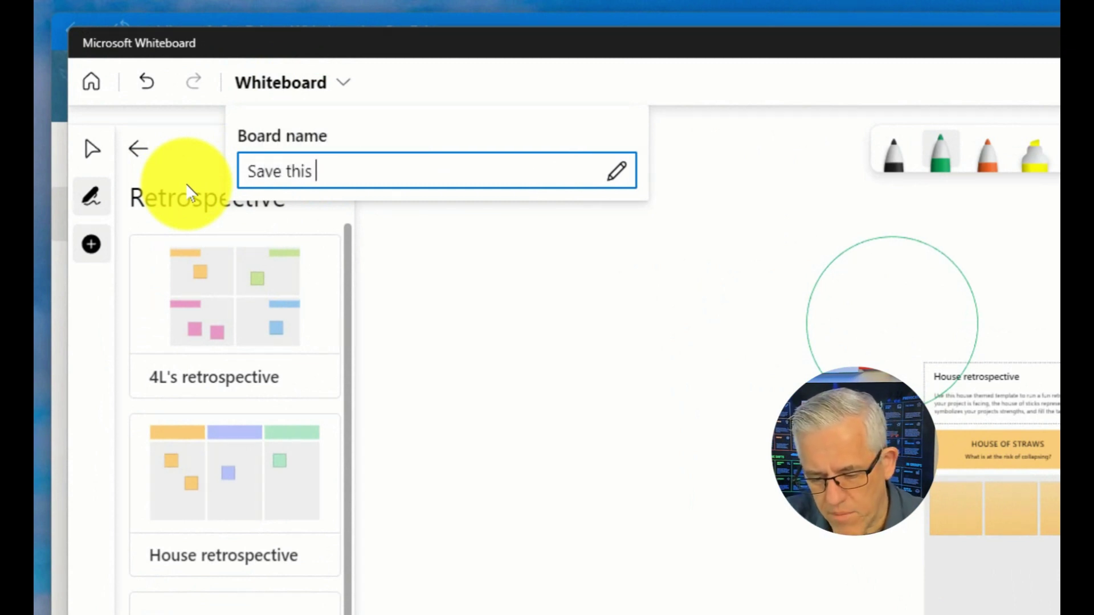
type("Whiteboard")
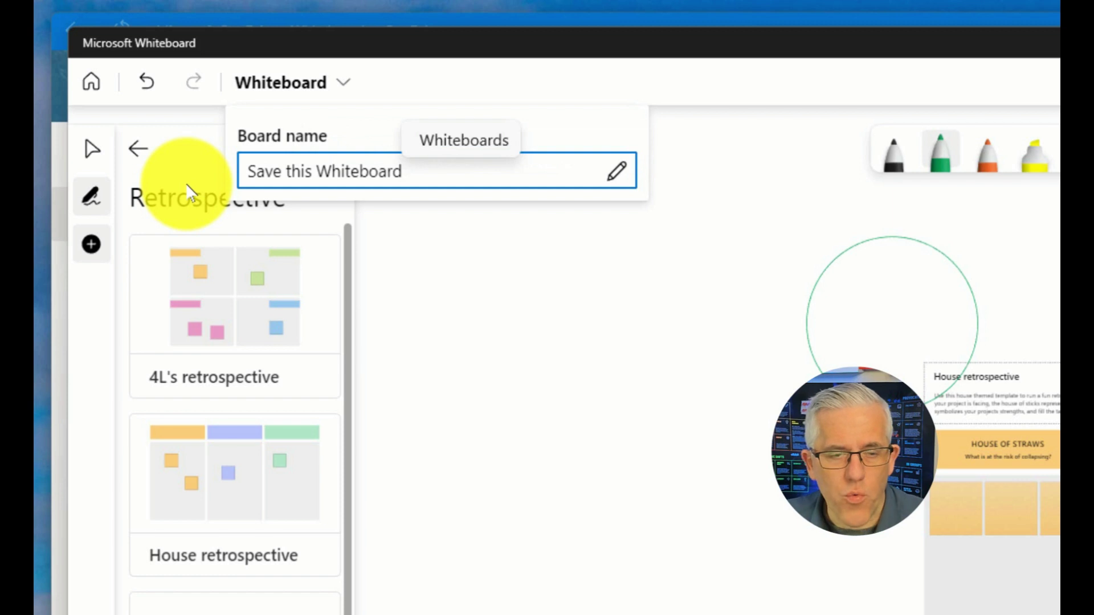
key("Return")
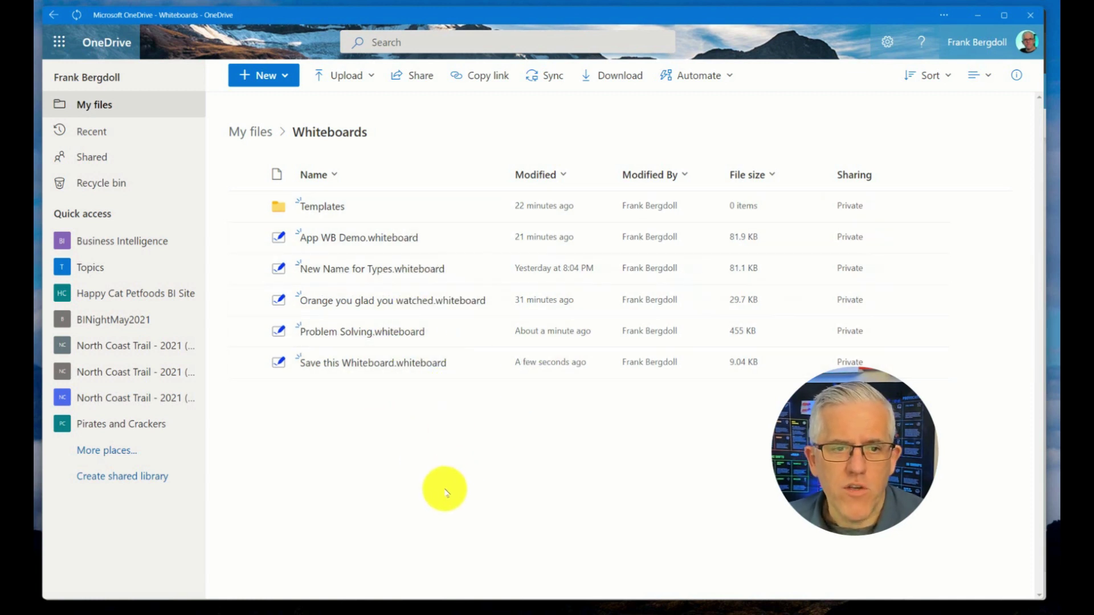
Step: Open New Name for Types.whiteboard from OneDrive in Whiteboard for the web
left_click(344, 274)
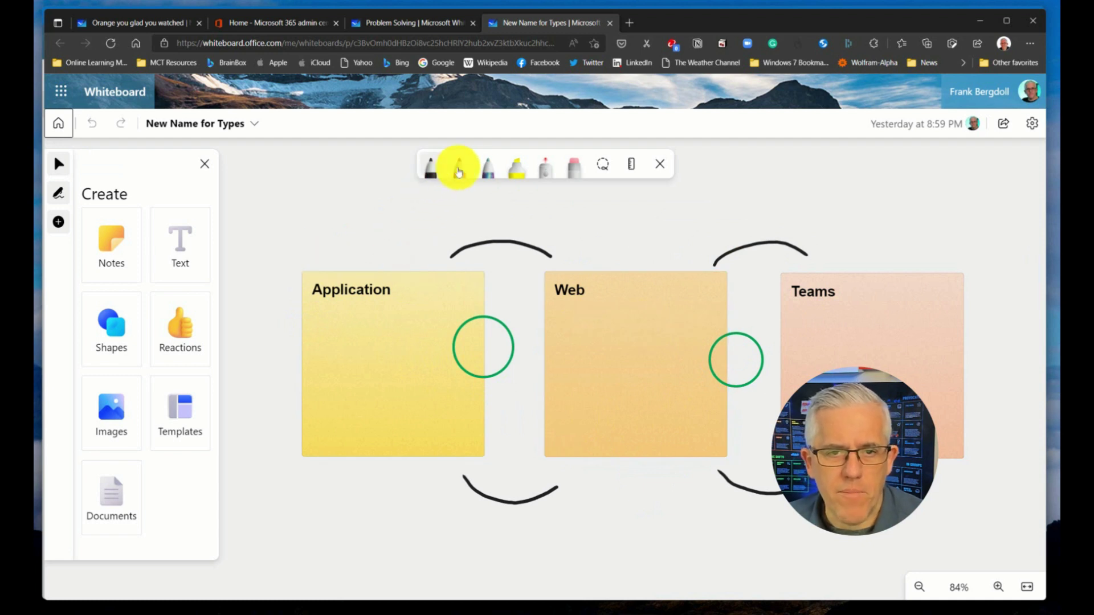
Step: With a pen, ink a loop around the upper-left of the Application note
left_click(488, 166)
mouse_move(361, 268)
left_mouse_down()
mouse_move(393, 282)
mouse_move(396, 272)
left_mouse_up()
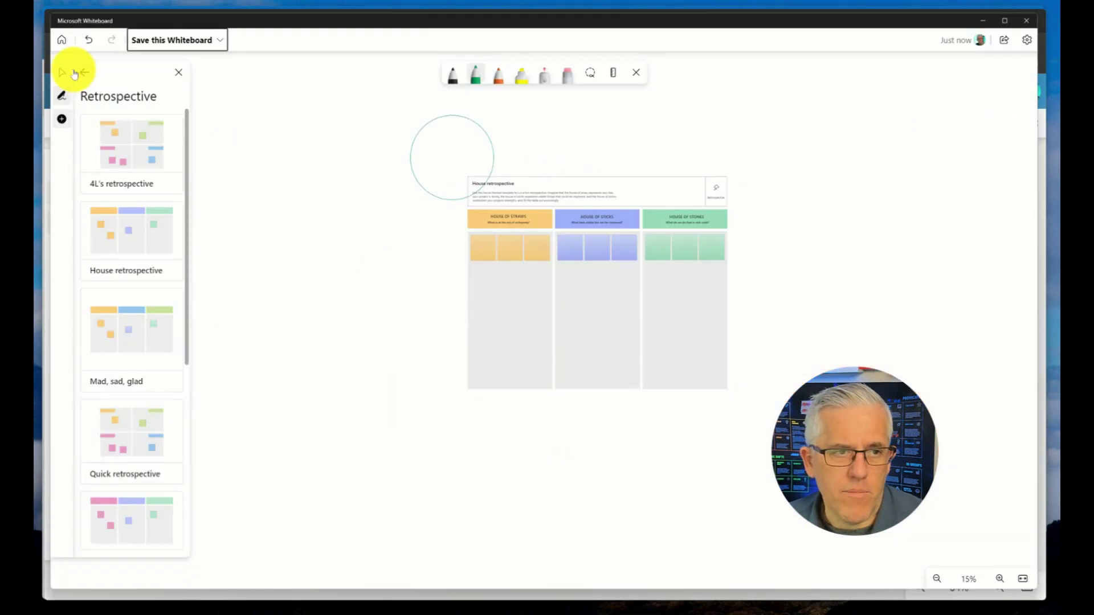
Step: Reopen Save this Whiteboard from the gallery, then return to the gallery and switch to OneDrive
left_click(59, 41)
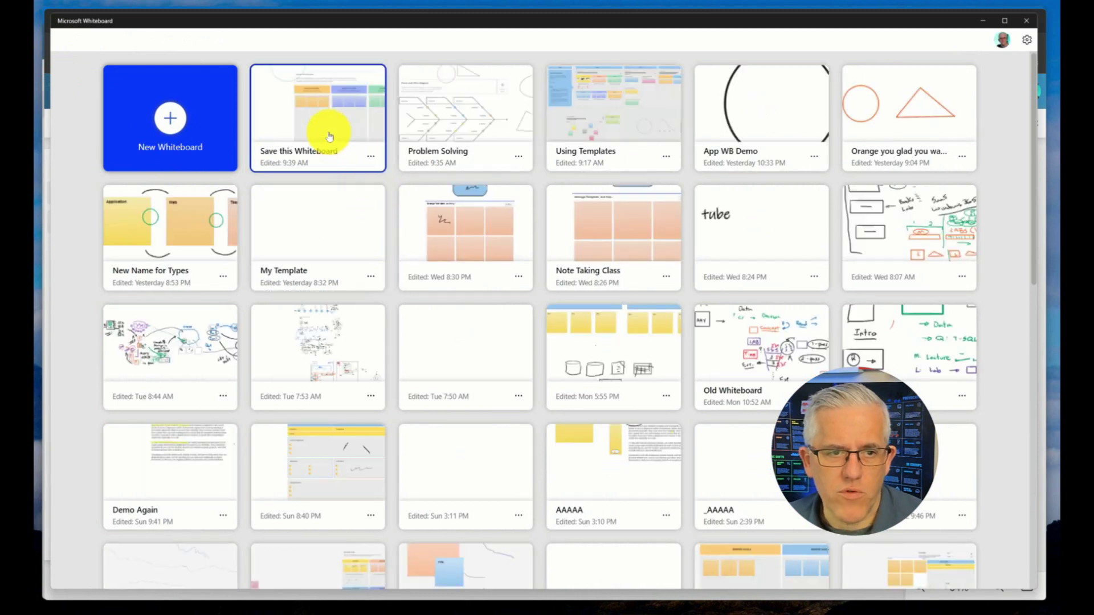
left_click(332, 125)
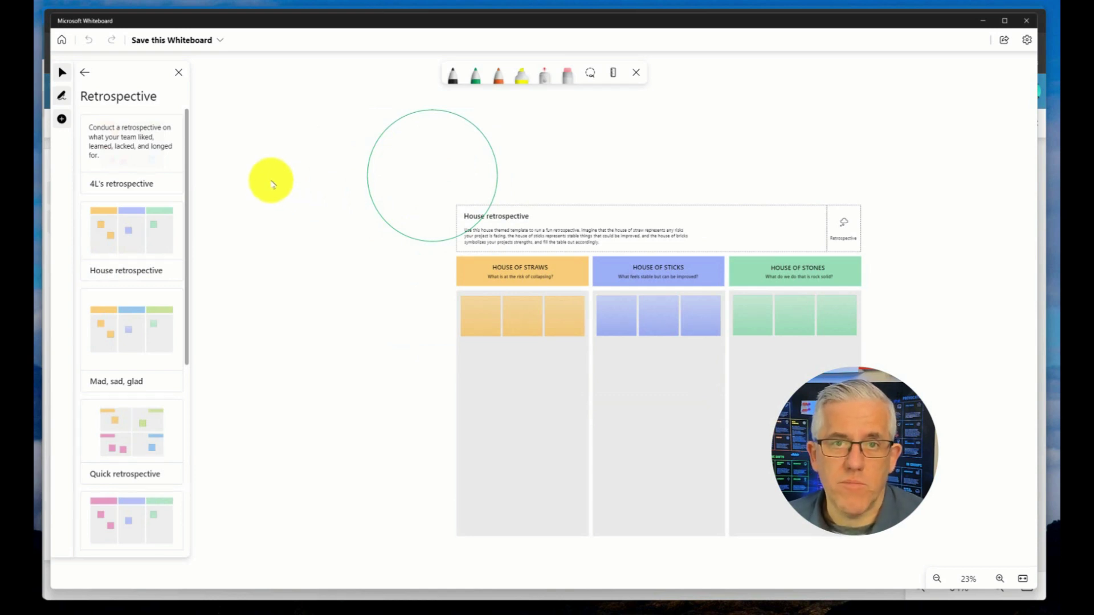
left_click(62, 39)
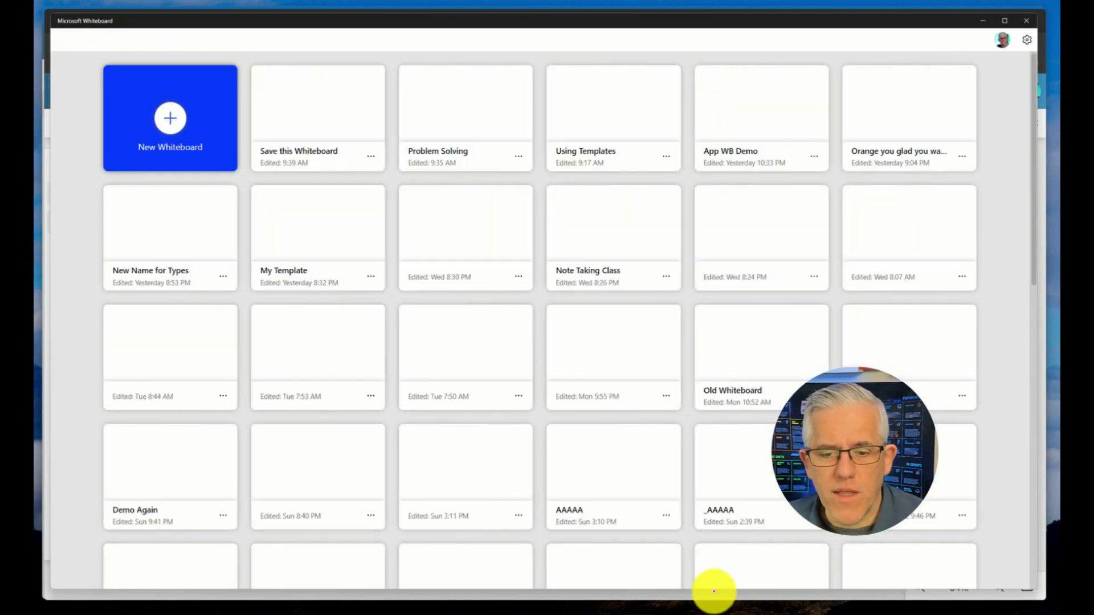
left_click(713, 592)
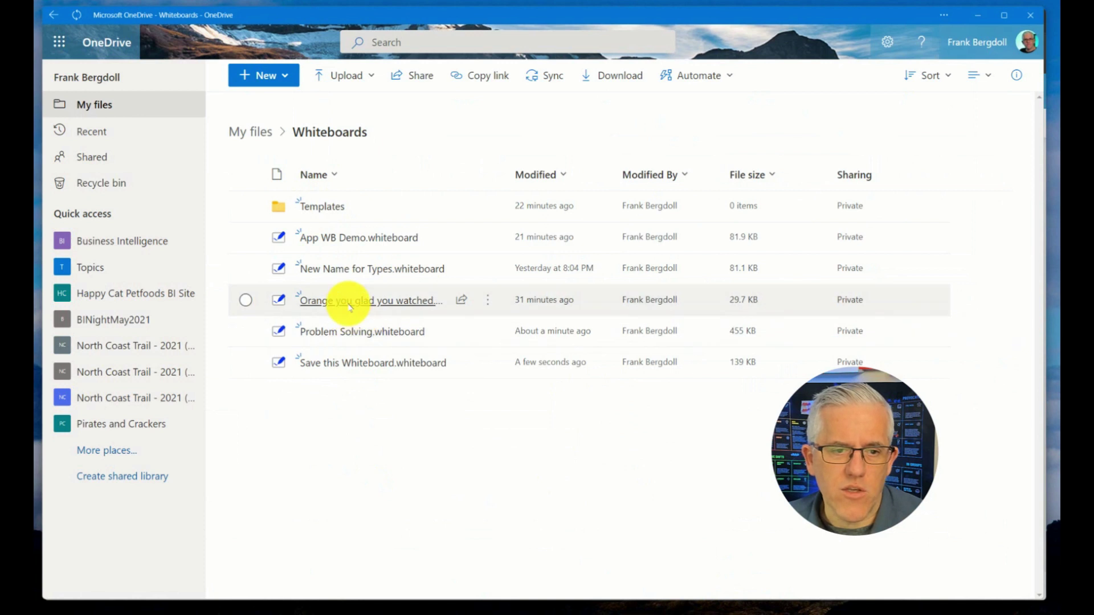
Step: Drag Orange you glad you watched.whiteboard onto the Templates folder and open Templates
left_click_drag(350, 307, 327, 208)
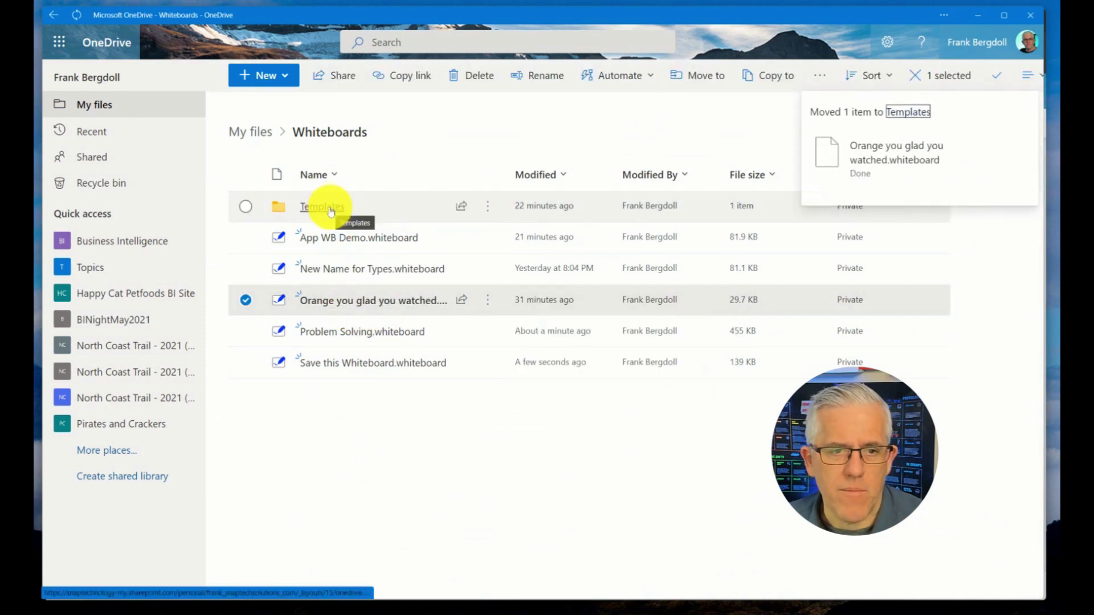
left_click(331, 208)
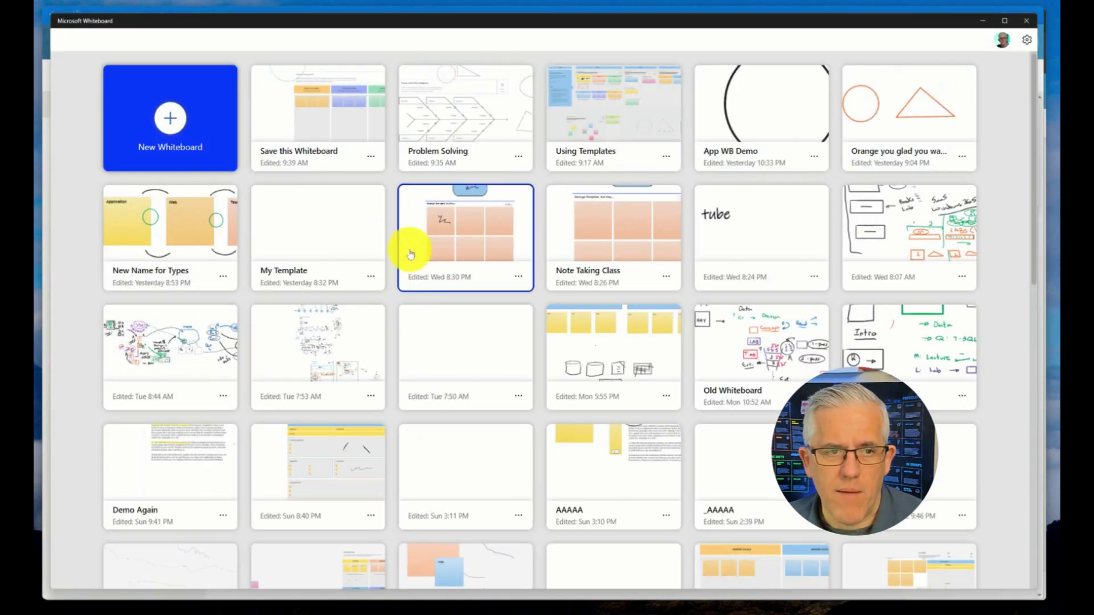
Step: Open the Orange you glad you watched board and draw a green circle with a triangle beside it
left_click(901, 130)
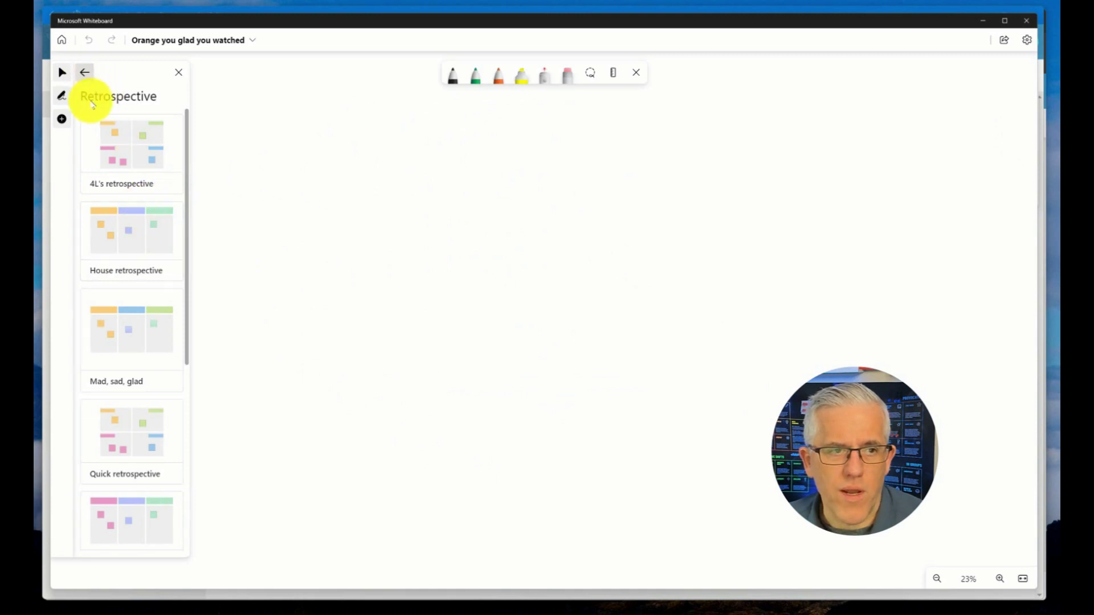
left_click(84, 72)
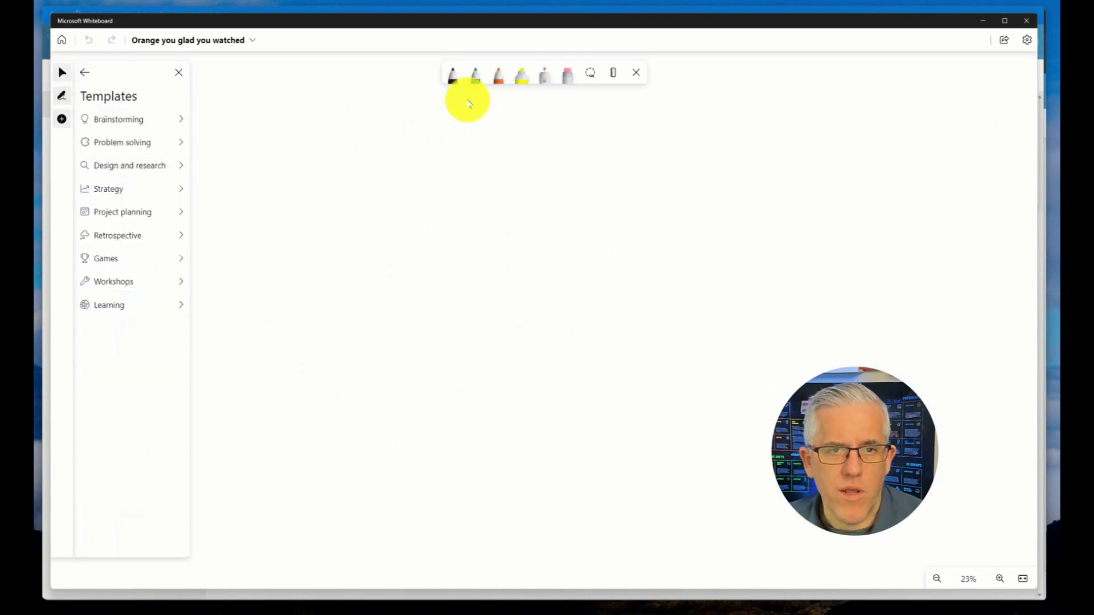
left_click(476, 75)
mouse_move(456, 134)
left_mouse_down()
mouse_move(391, 188)
mouse_move(396, 229)
left_mouse_up()
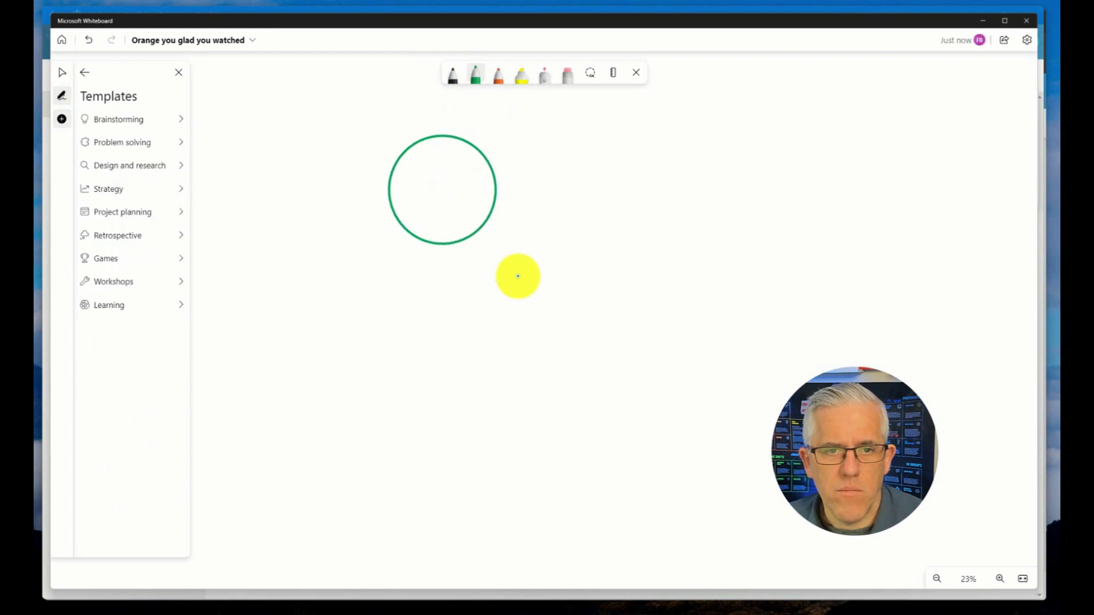
left_click_drag(621, 157, 596, 194)
left_click_drag(716, 221, 600, 140)
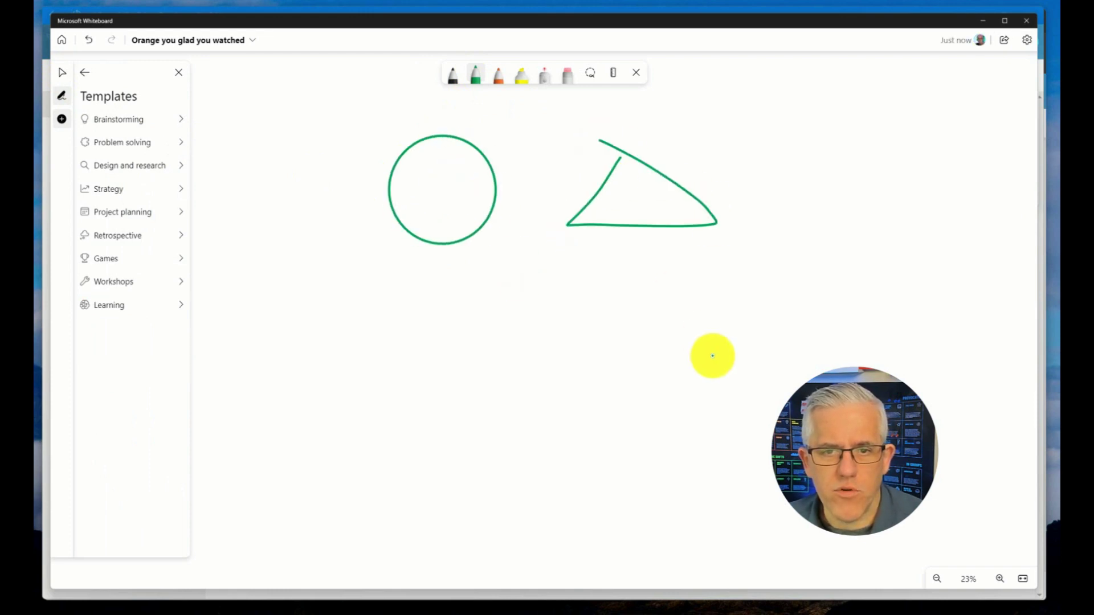
Step: Return to the Whiteboard gallery and navigate OneDrive from Templates up to the Whiteboards folder
left_click(61, 39)
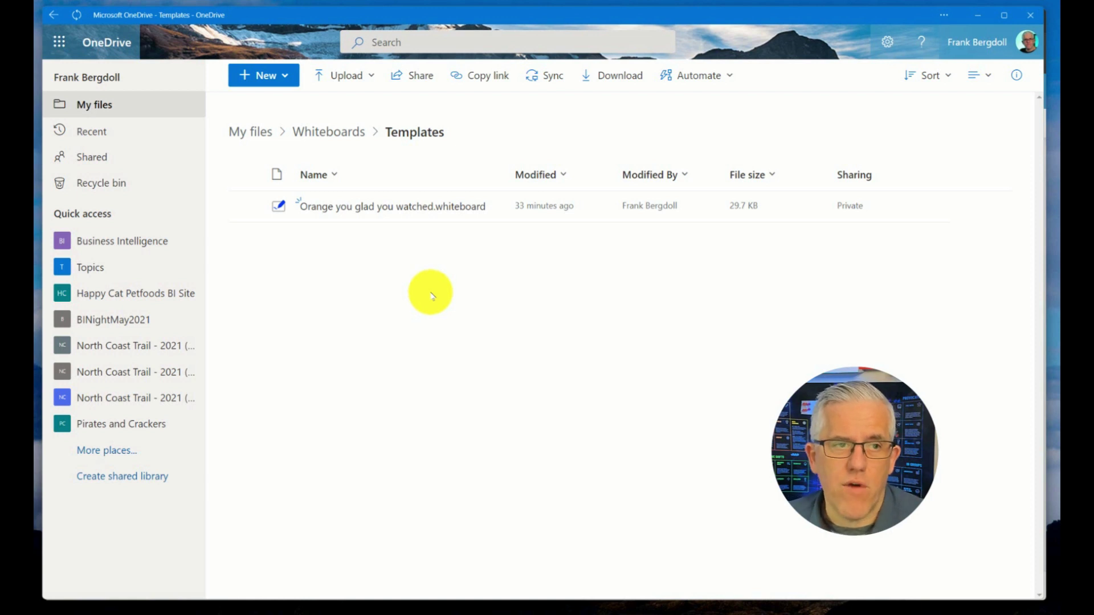
left_click(311, 139)
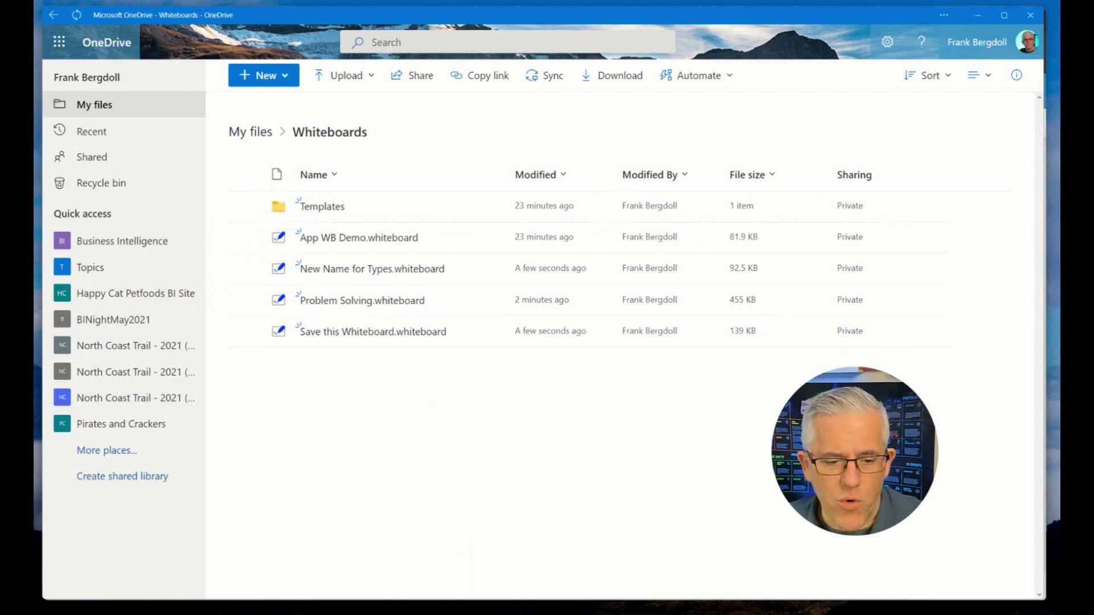
Step: In Whiteboard, start a new blank board, go back to Create options, then show the Microsoft 365 admin center Home
key("alt+Tab")
left_click(179, 125)
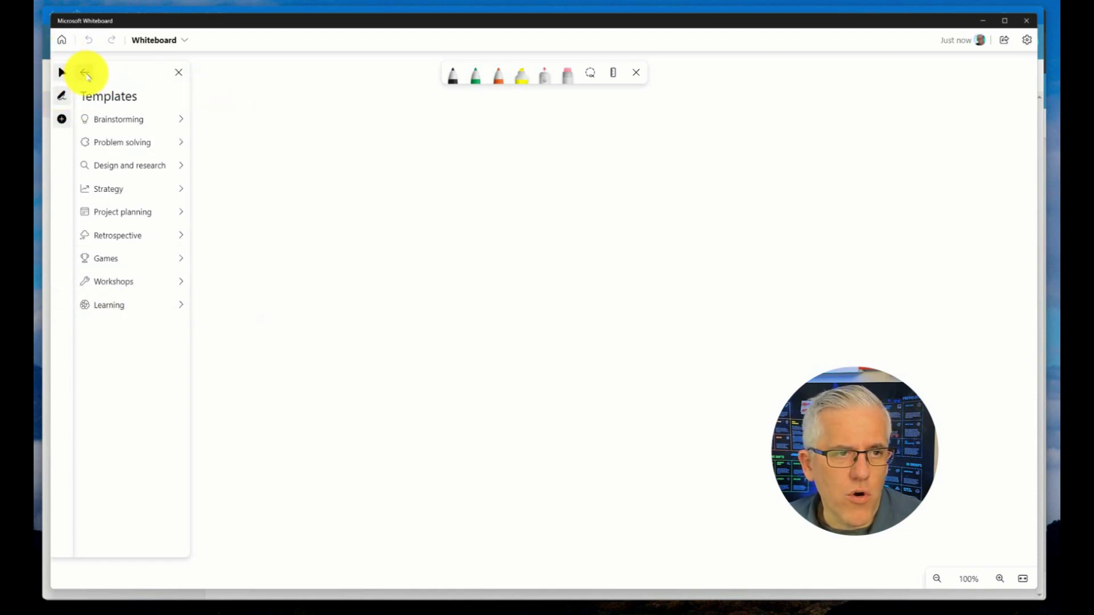
left_click(85, 72)
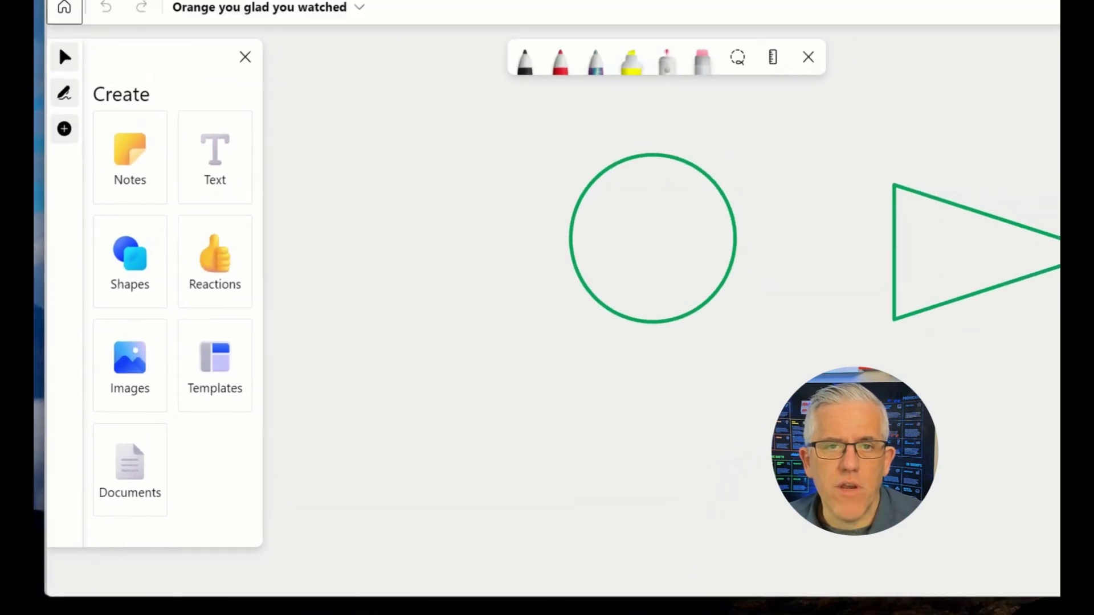
left_click(277, 23)
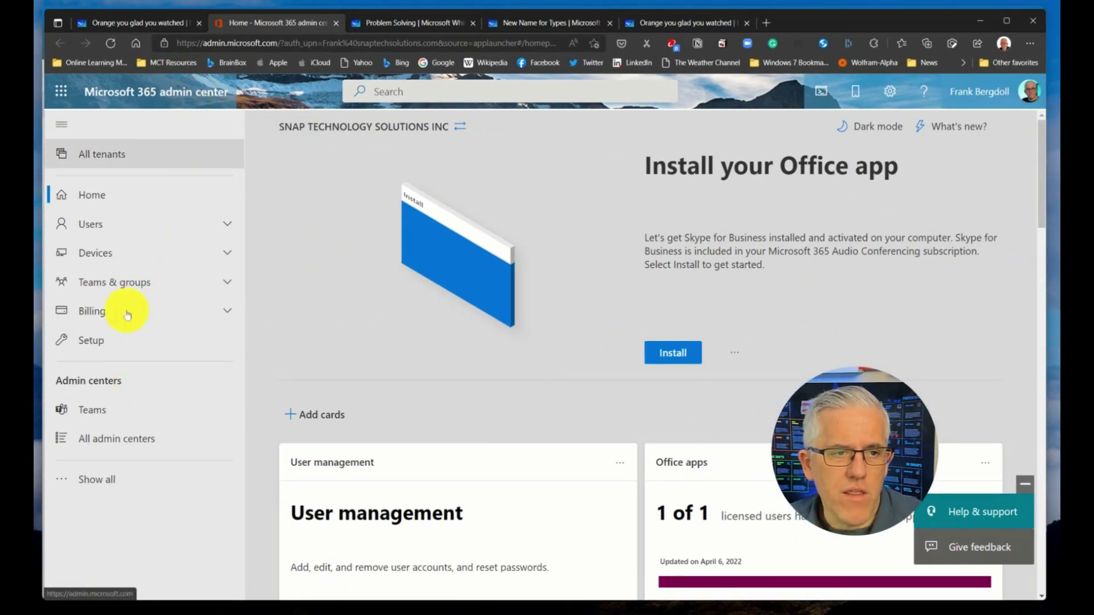
Step: Reach the Whiteboard service settings via Show all, Settings and Org settings in the admin navigation
left_click(97, 481)
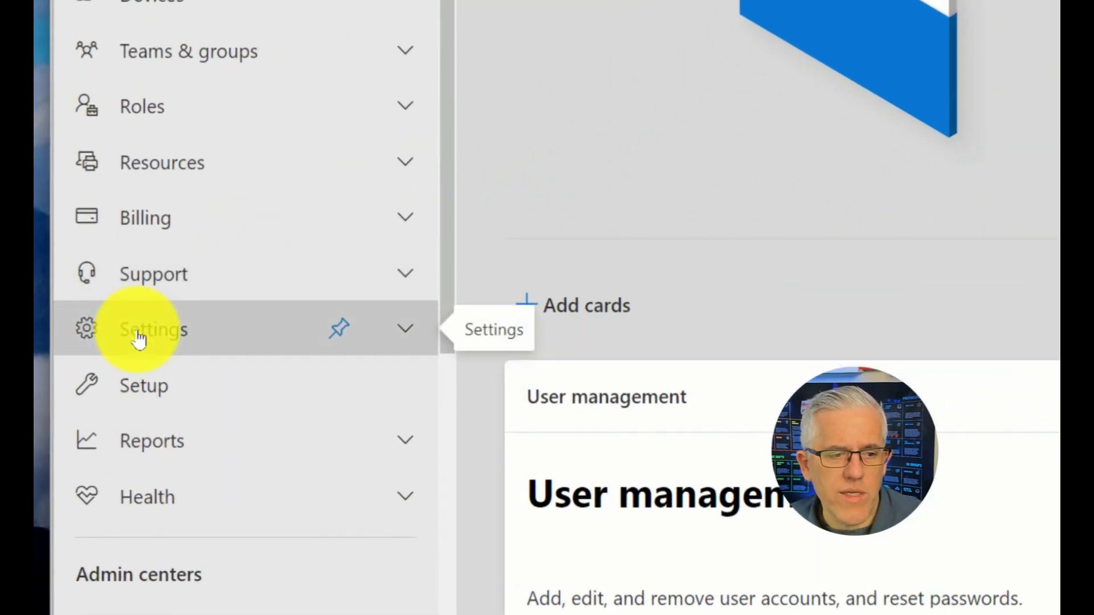
left_click(134, 340)
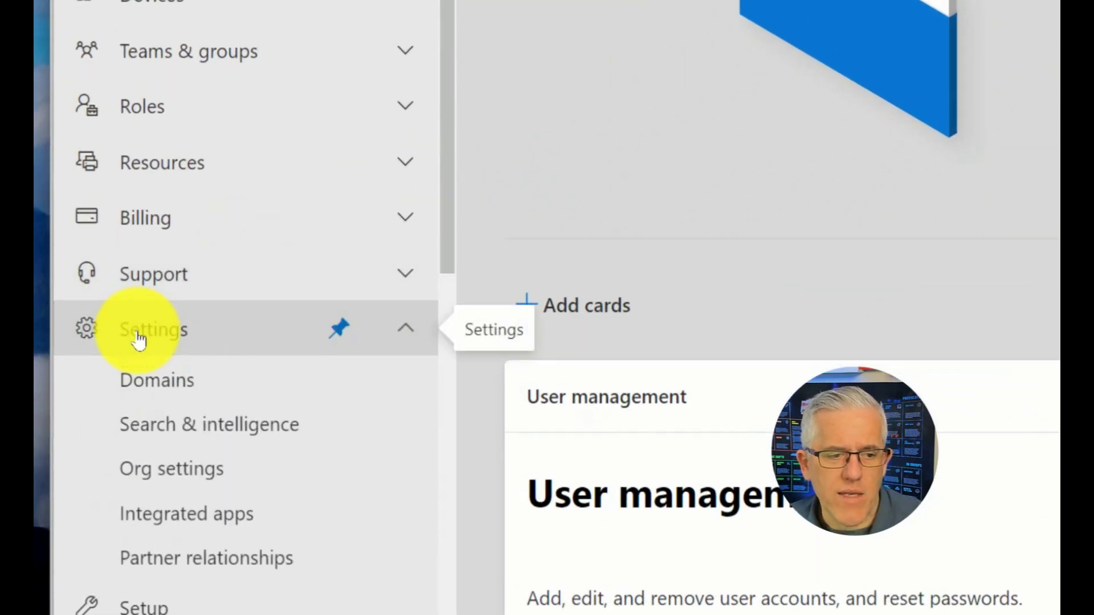
scroll(170, 479, "down", 1)
scroll(170, 478, "down", 2)
left_click(165, 479)
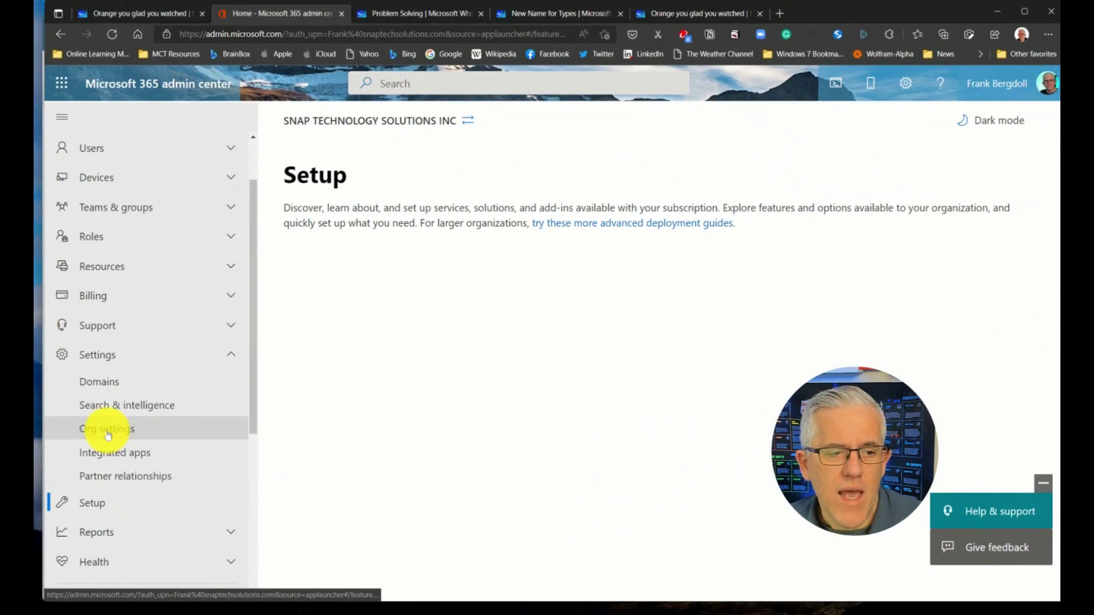
left_click(106, 434)
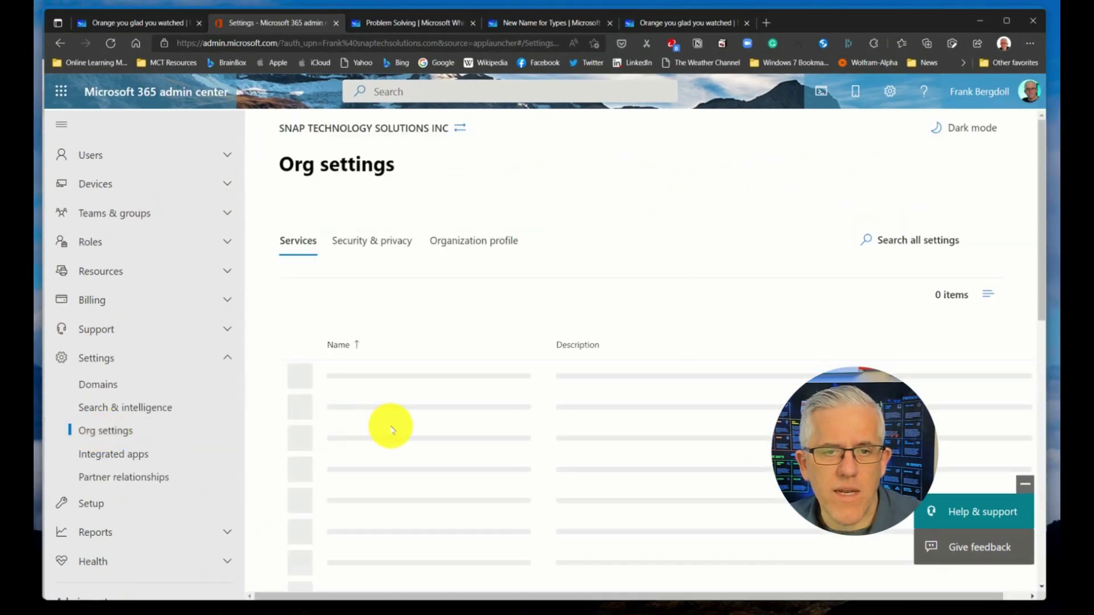
scroll(586, 366, "down", 15)
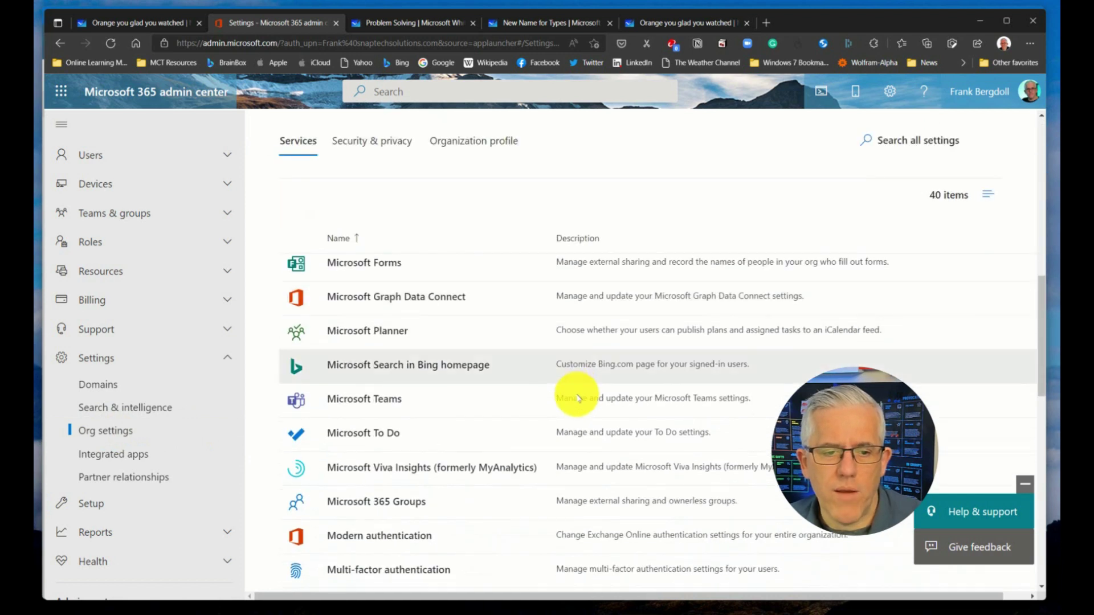
scroll(576, 396, "down", 1)
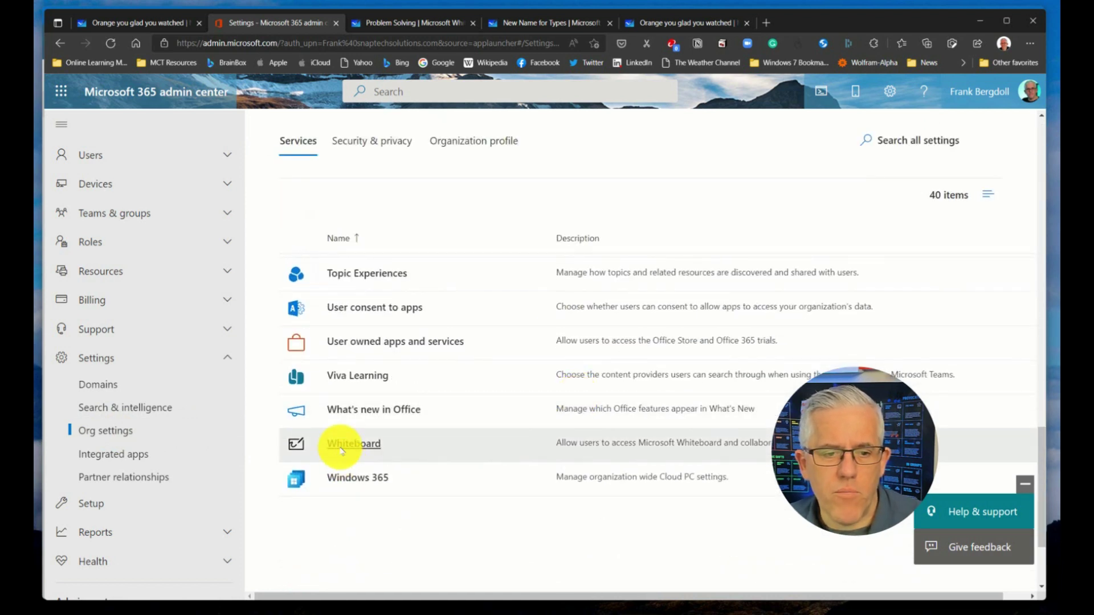
left_click(342, 449)
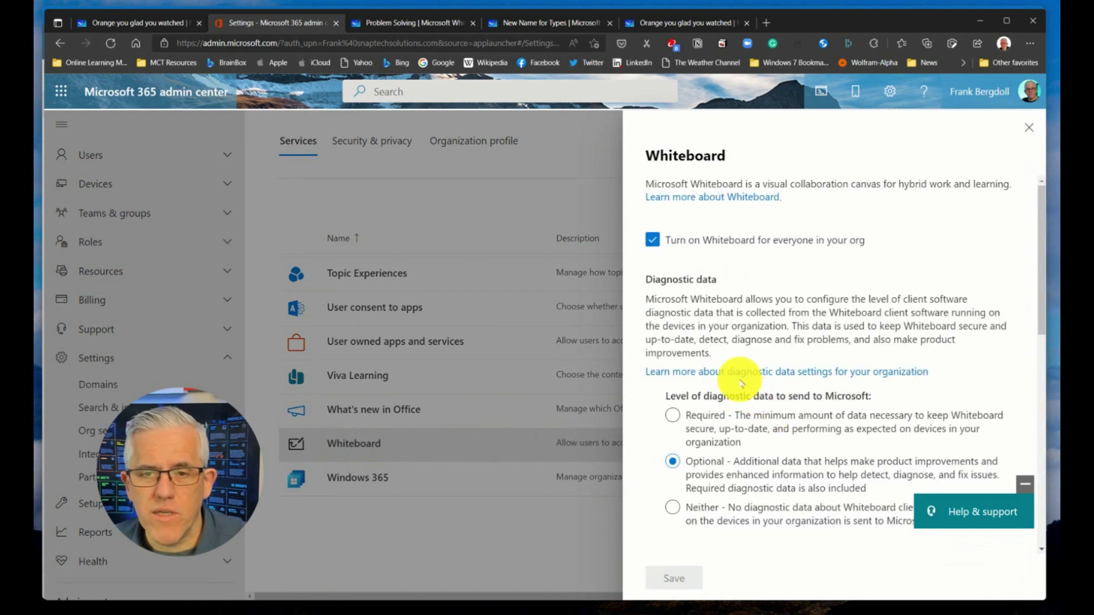
scroll(808, 371, "down", 3)
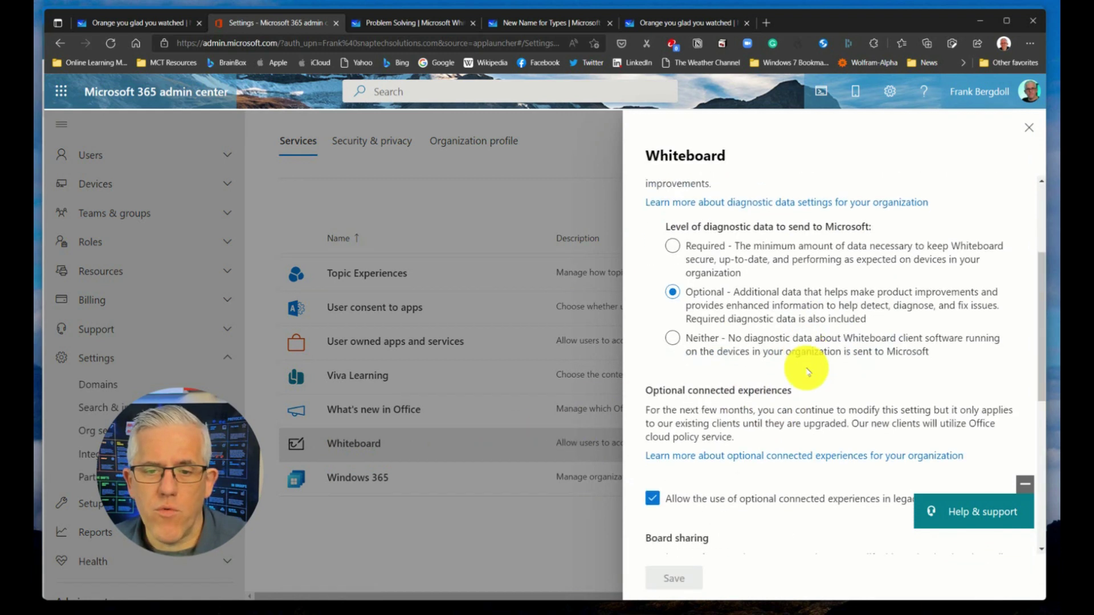
scroll(808, 372, "down", 6)
scroll(792, 359, "up", 1)
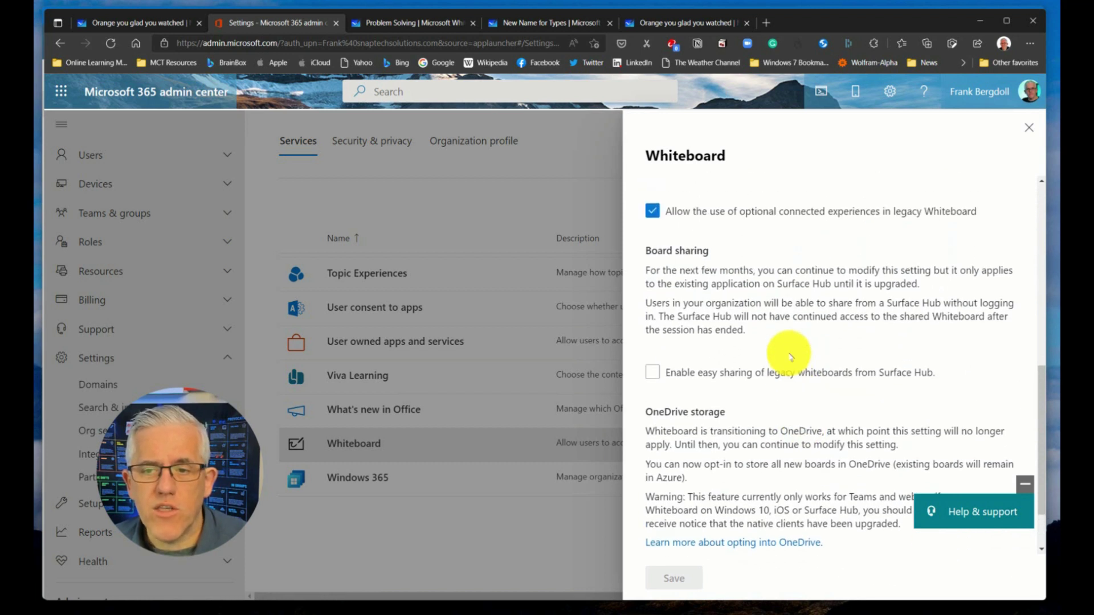
scroll(790, 356, "up", 1)
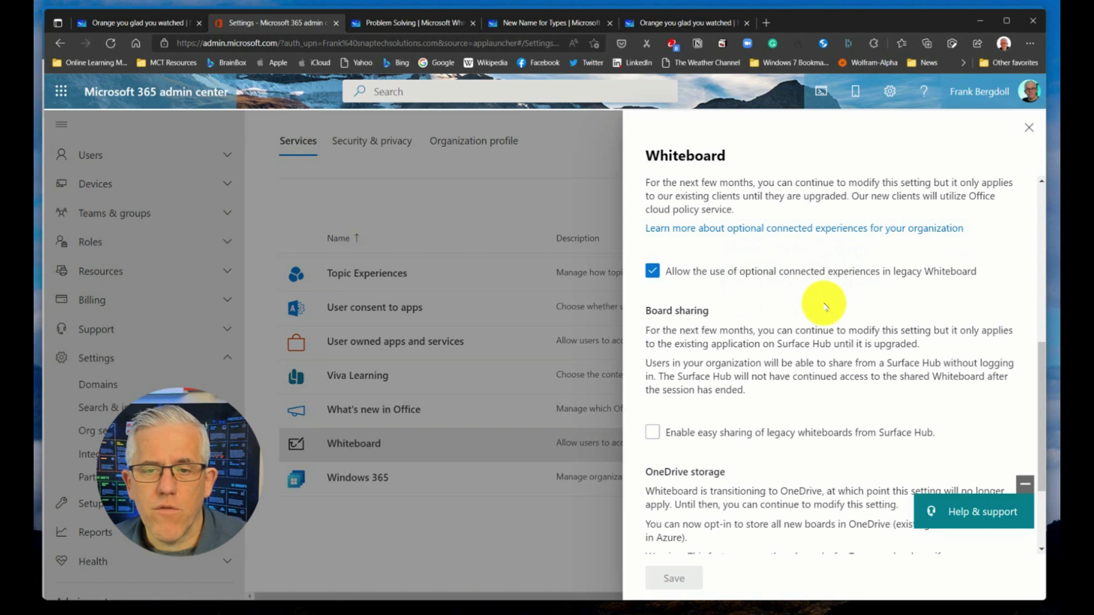
scroll(821, 296, "down", 1)
scroll(784, 335, "up", 2)
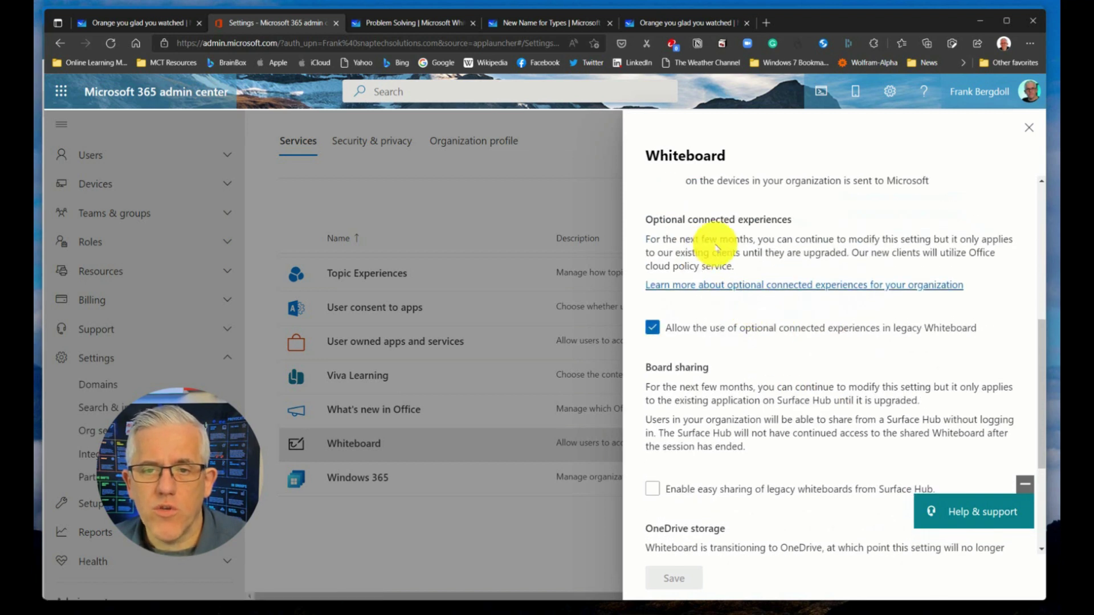
scroll(787, 359, "down", 3)
scroll(788, 418, "down", 1)
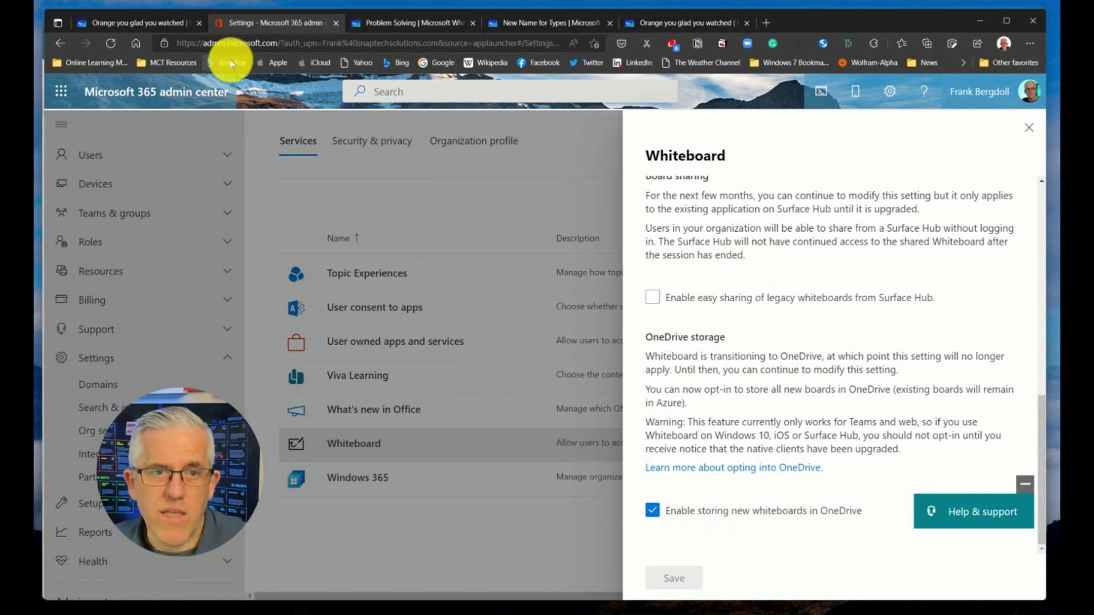
Step: Return to the 'Orange you glad you watched' board showing its green circle and triangle
left_click(153, 23)
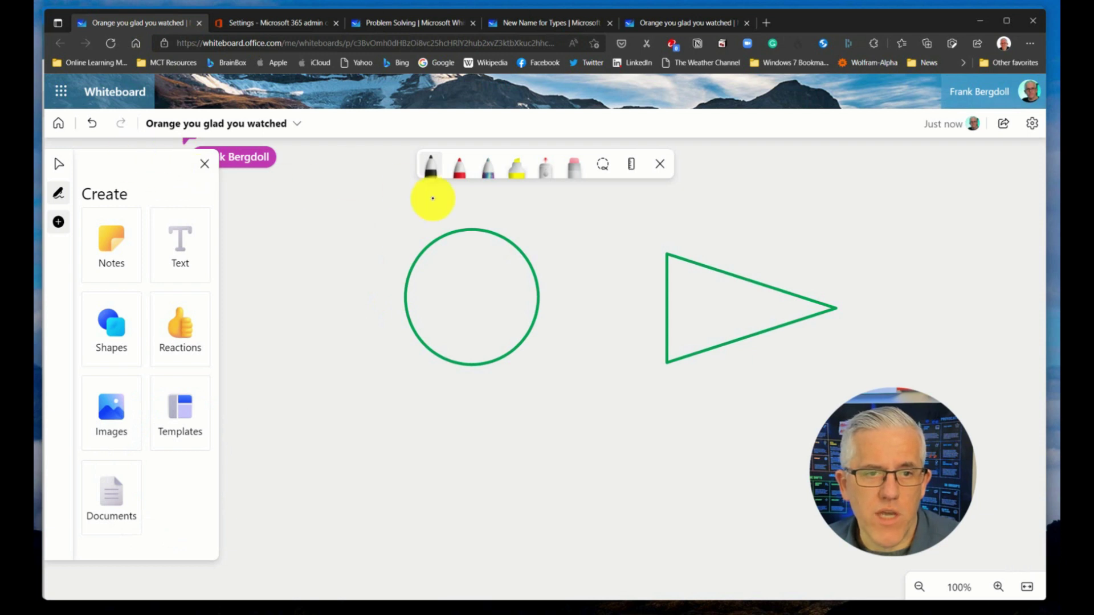